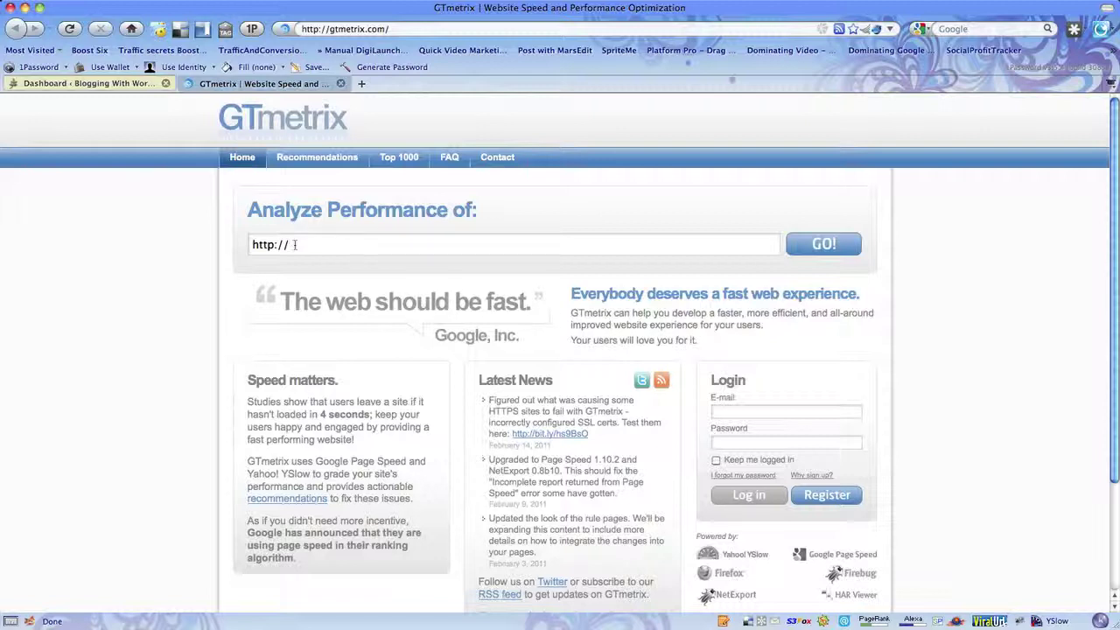
type("how")
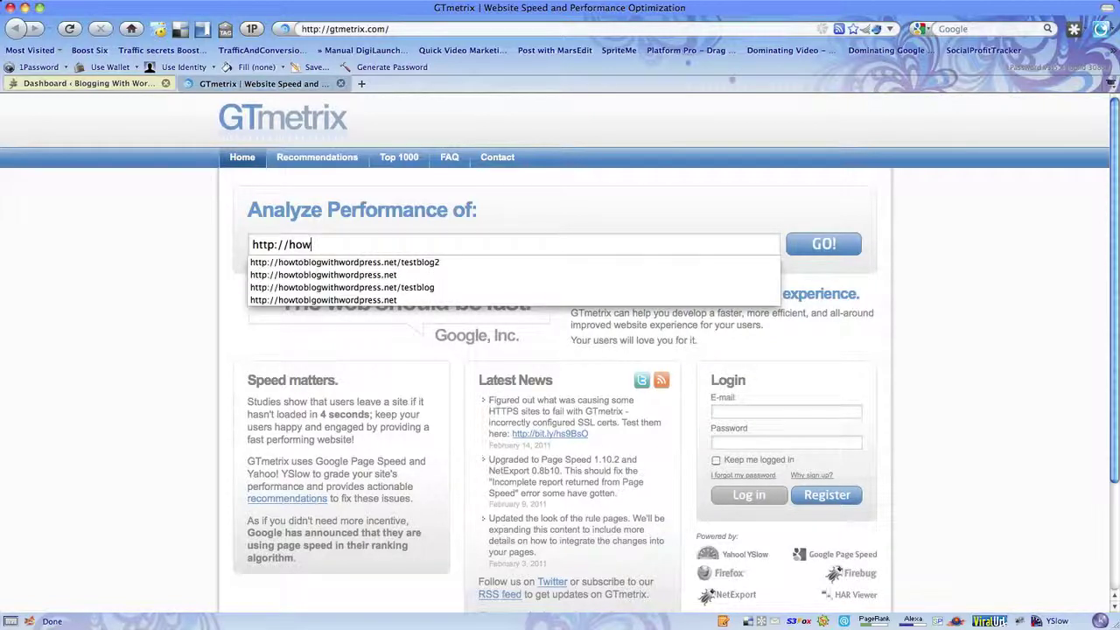
type("toblog")
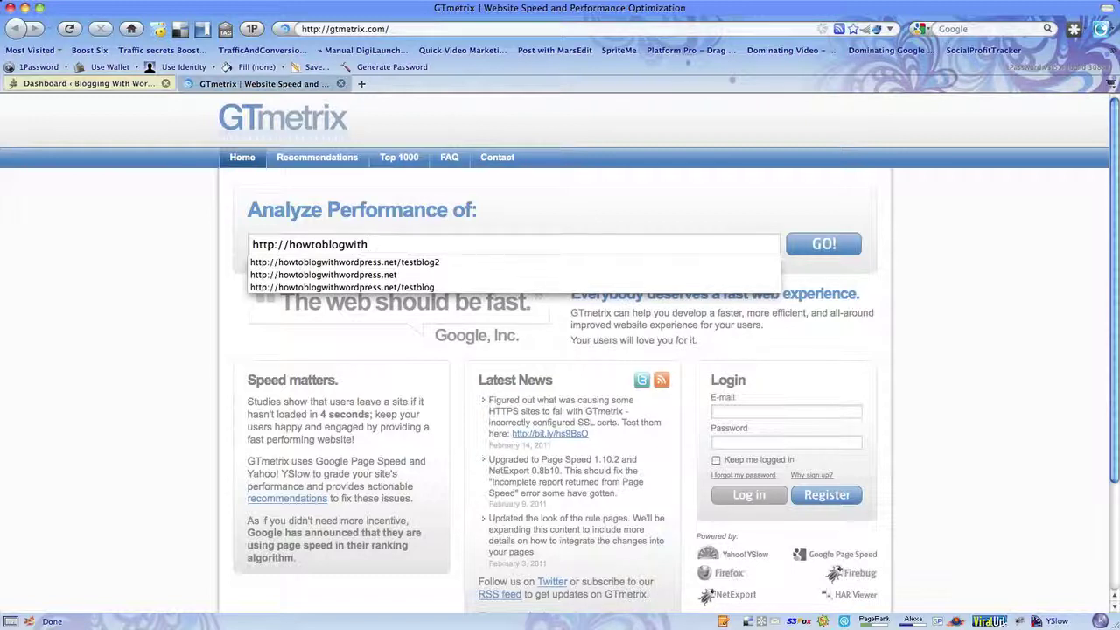
type("with")
left_click(319, 277)
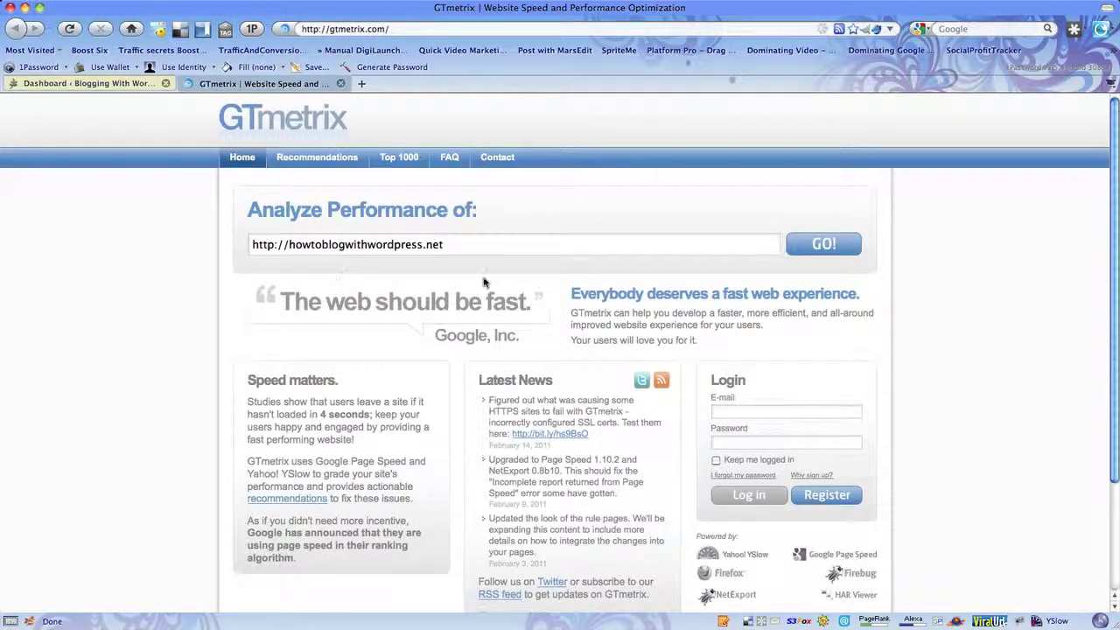
left_click(831, 248)
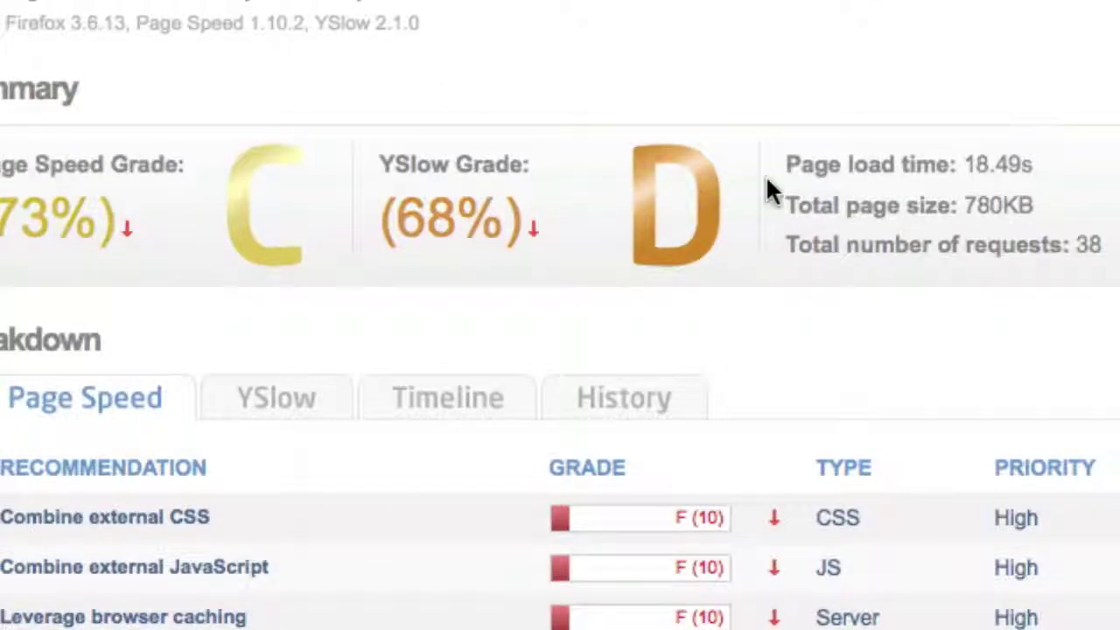
Step: Examine the page load time, total page size and total number of requests in the report summary
left_click_drag(790, 166, 1074, 178)
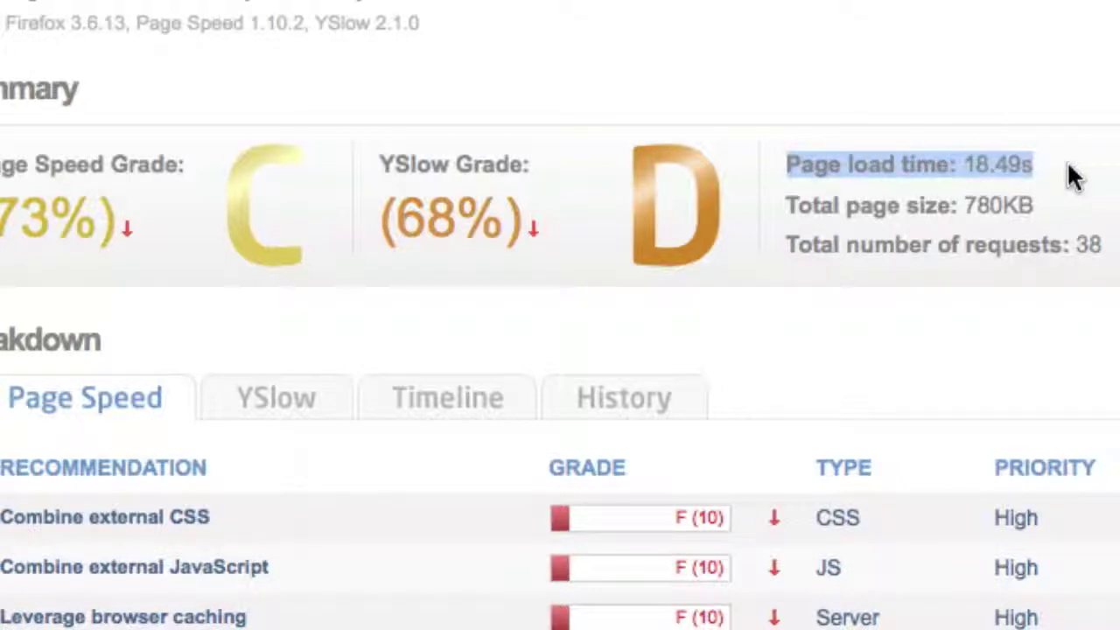
scroll(1058, 171, "down", 2)
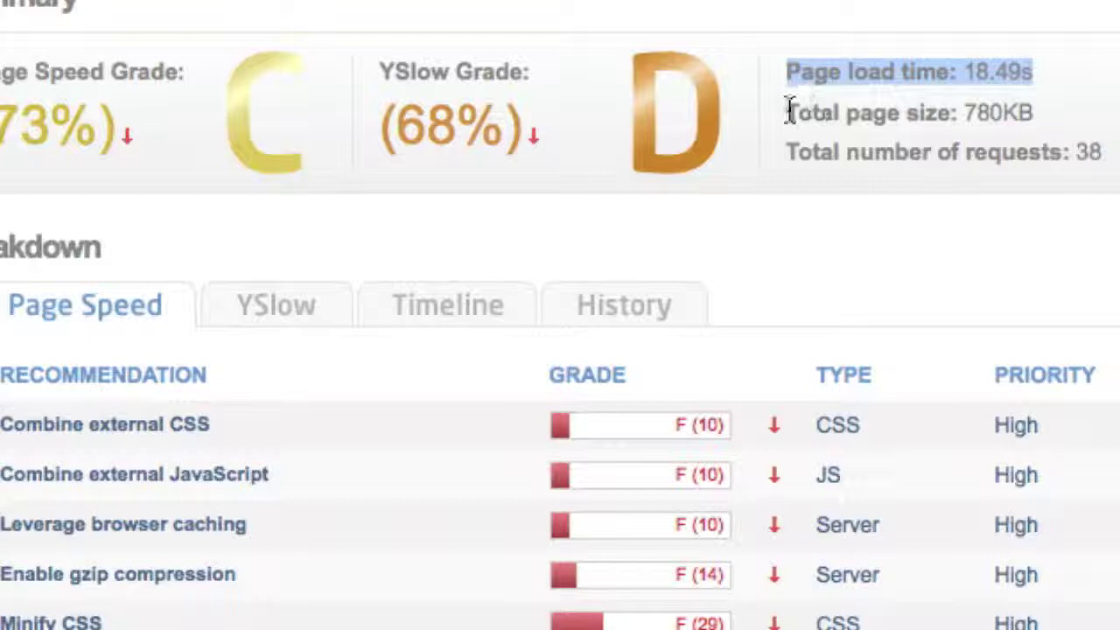
left_click_drag(790, 112, 1038, 119)
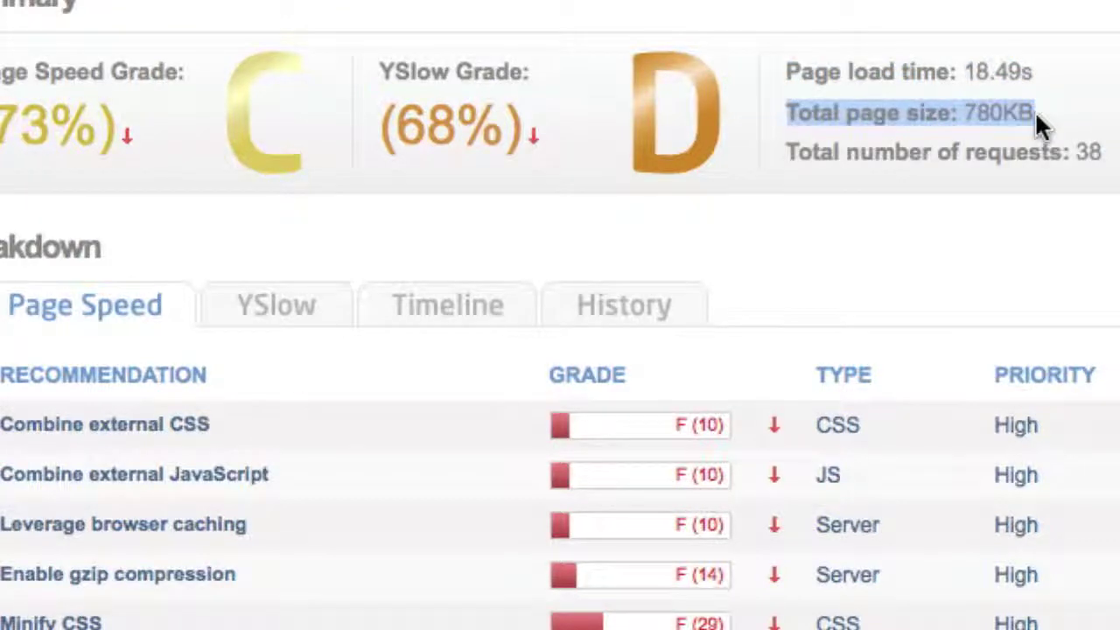
left_click_drag(789, 152, 1116, 160)
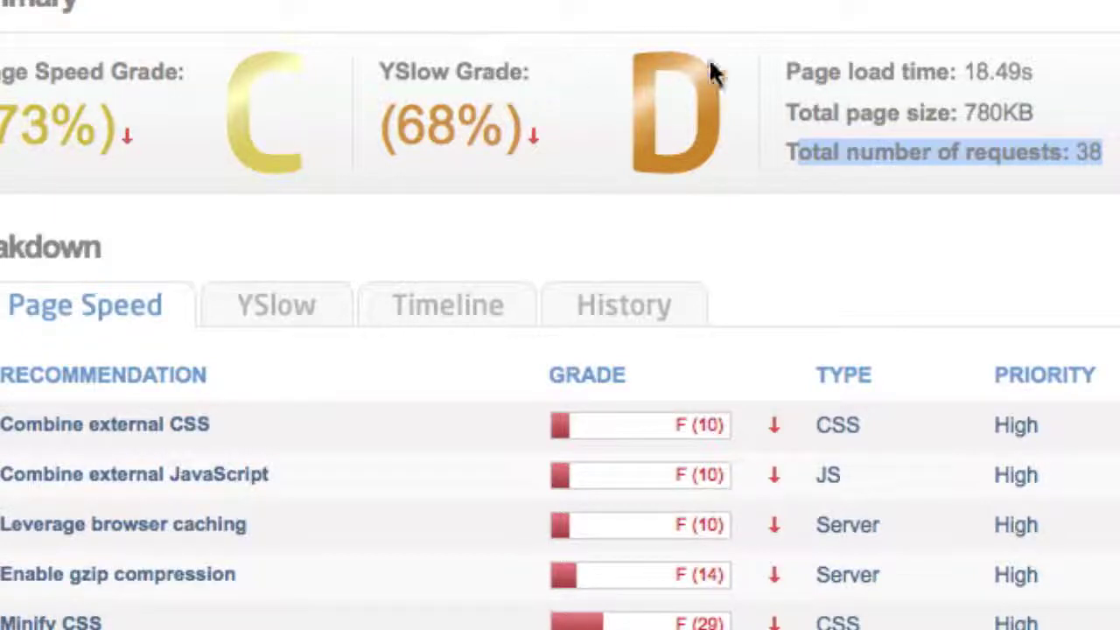
left_click(1108, 87)
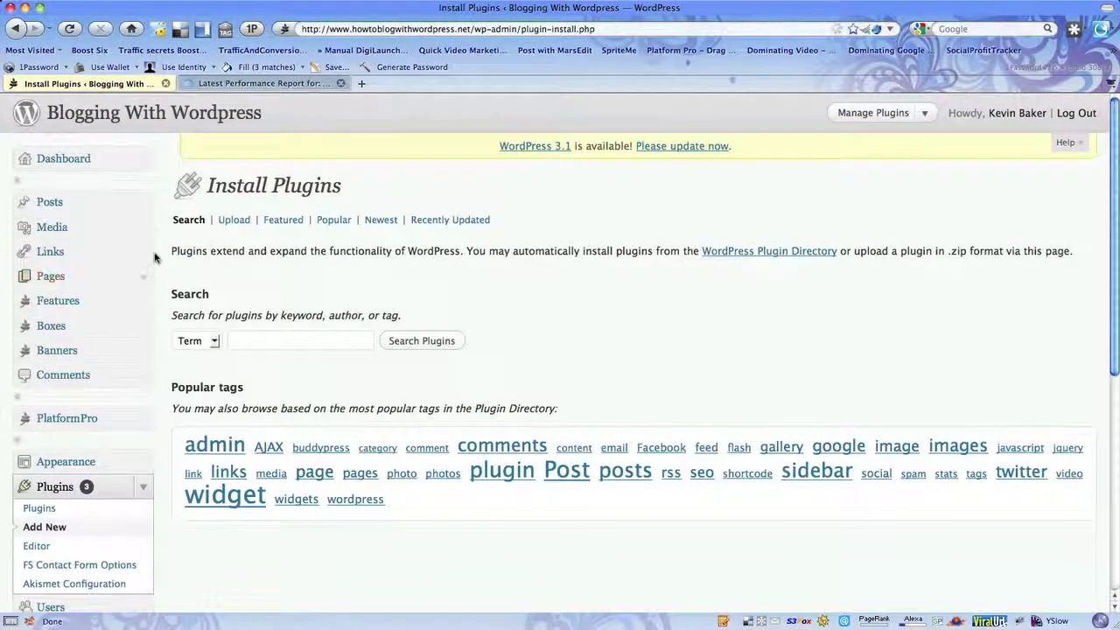
Step: On the WordPress Install Plugins page, search the plugin directory for "w3 total cache"
left_click(252, 339)
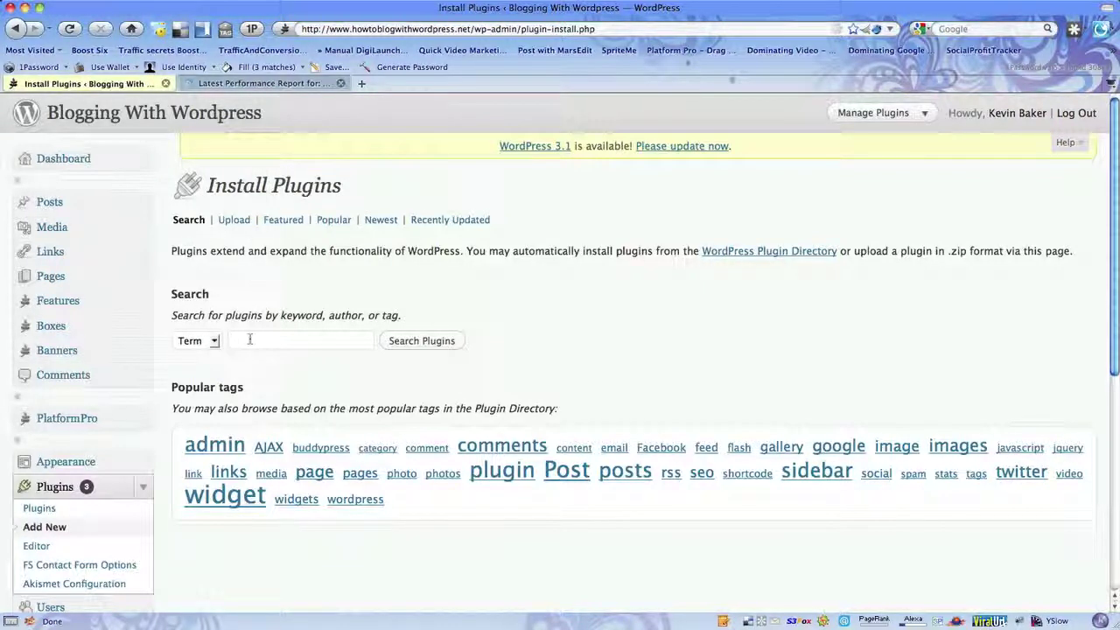
type("w3 total")
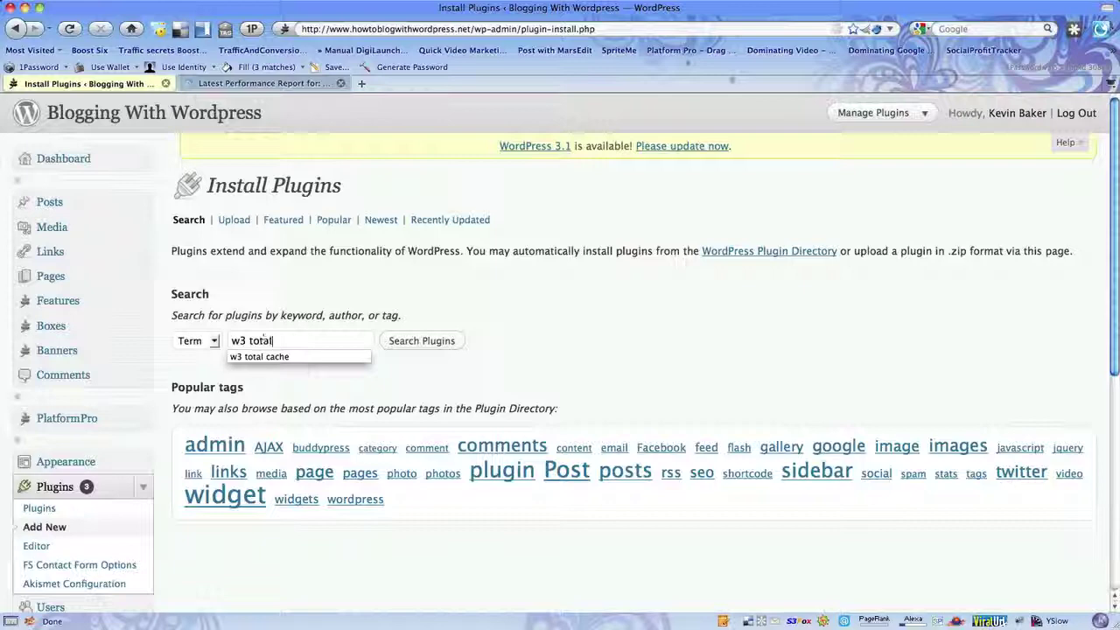
type(" chac")
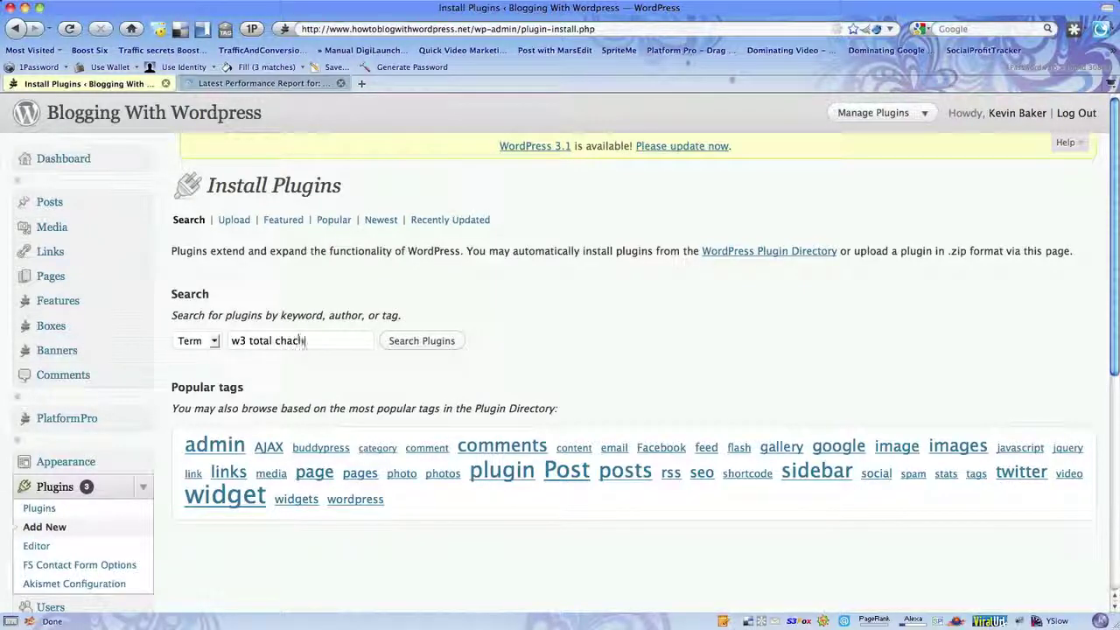
type("e")
key("Return")
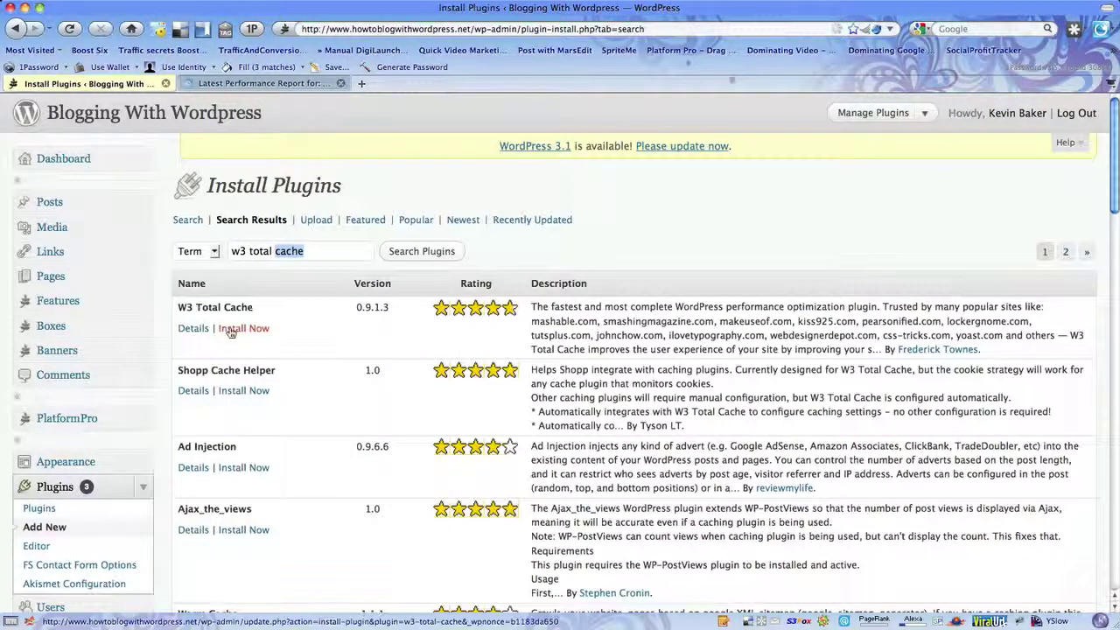
Step: Install the W3 Total Cache plugin and activate it
left_click(231, 329)
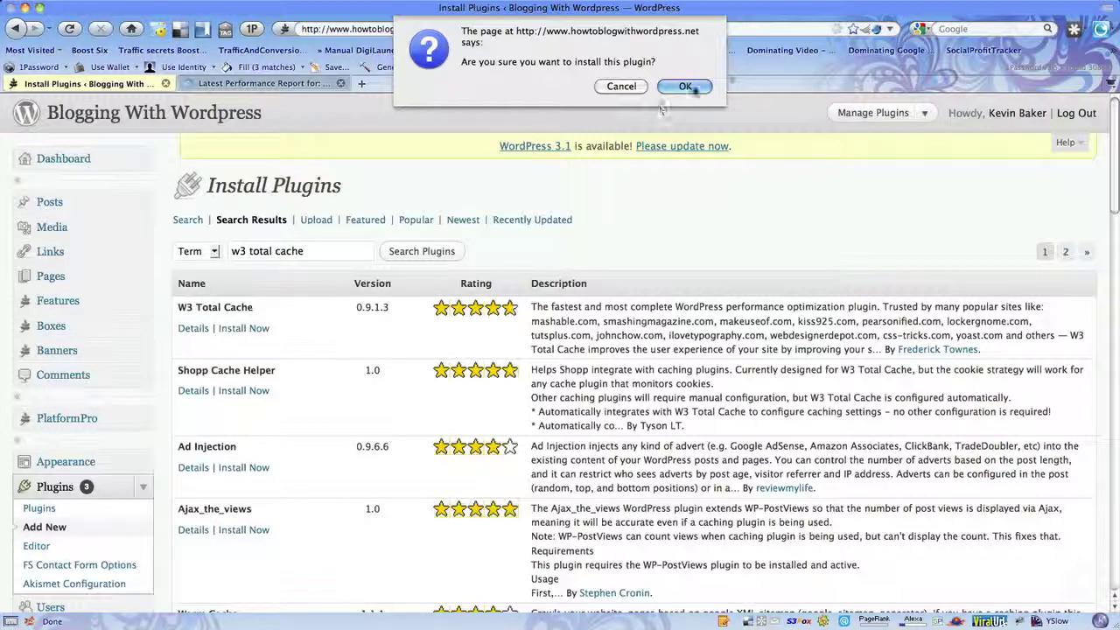
left_click(685, 86)
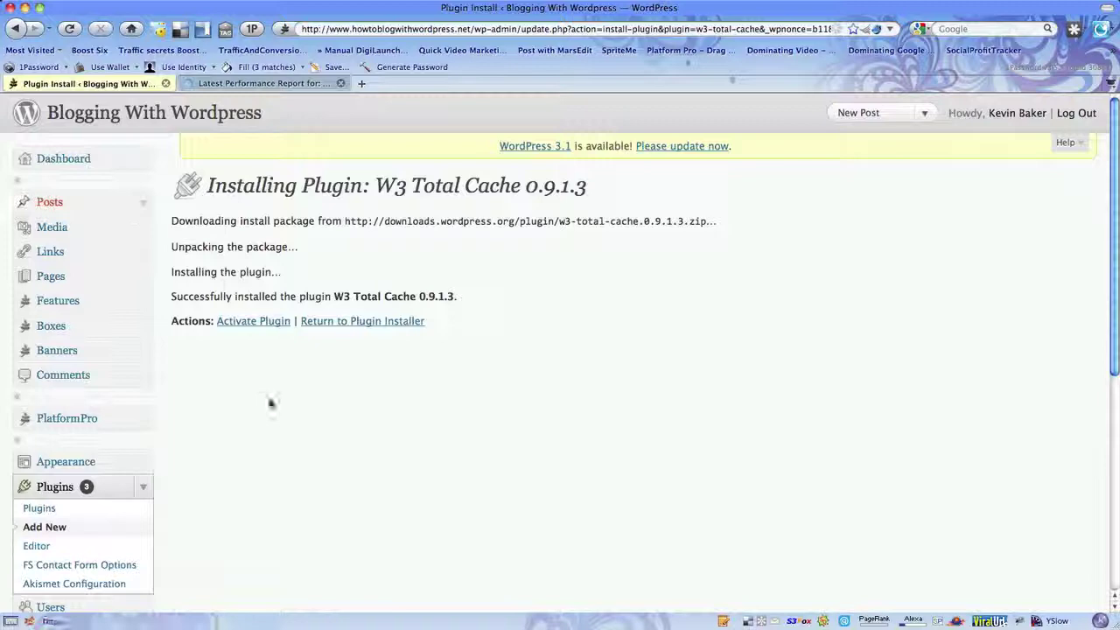
left_click(269, 322)
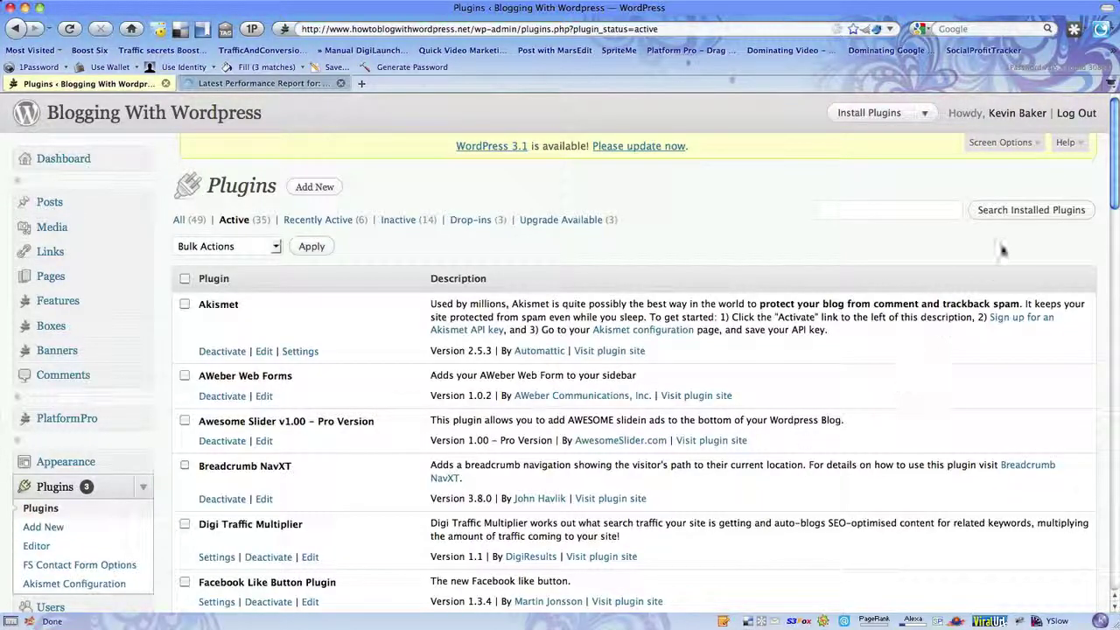
Step: Find W3 Total Cache among the active plugins and open its general performance settings
left_click_drag(1116, 111, 1093, 413)
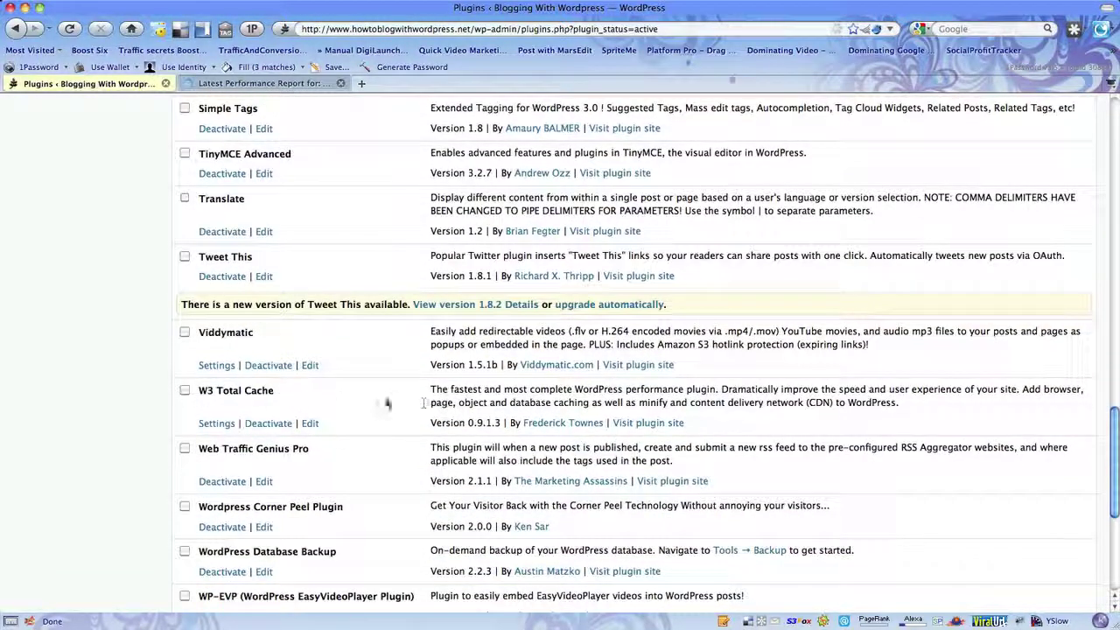
scroll(315, 404, "up", 4)
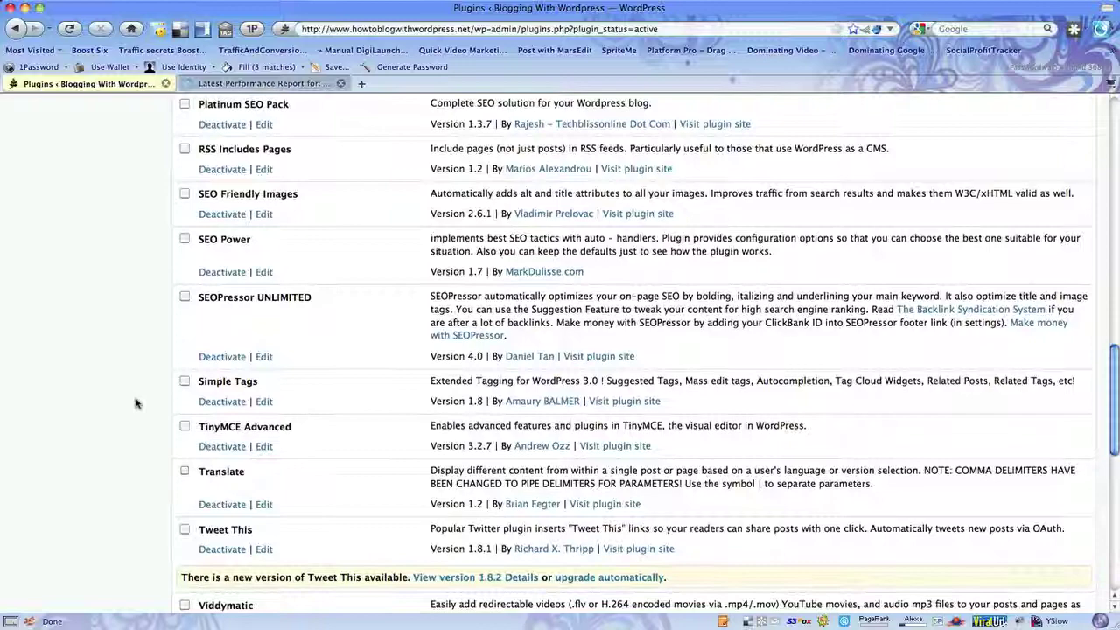
scroll(138, 403, "up", 7)
scroll(137, 403, "up", 4)
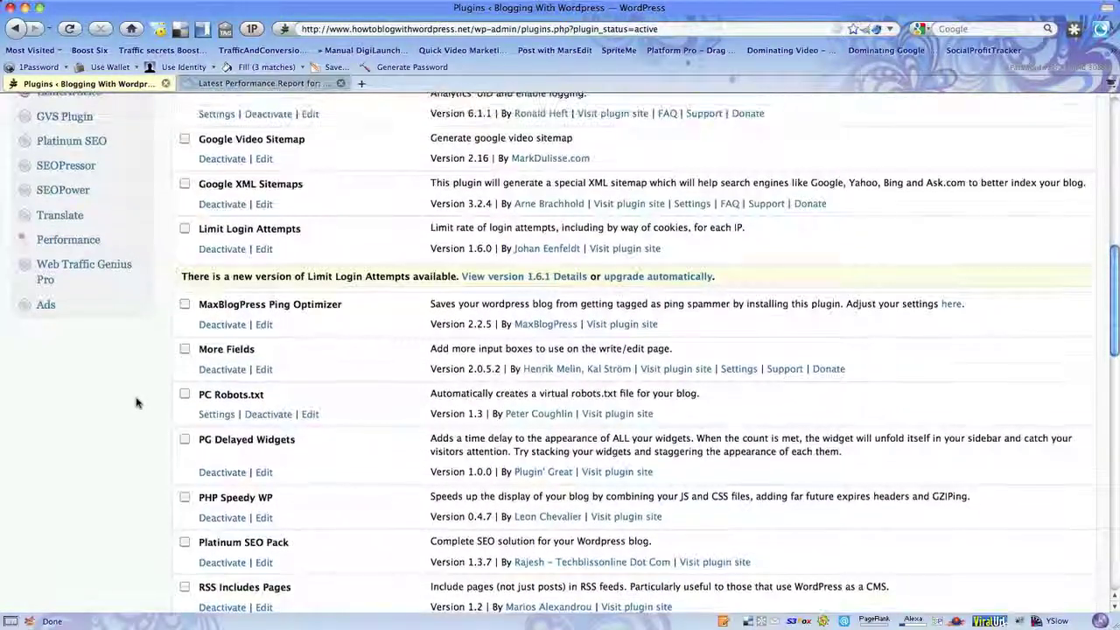
scroll(137, 402, "up", 1)
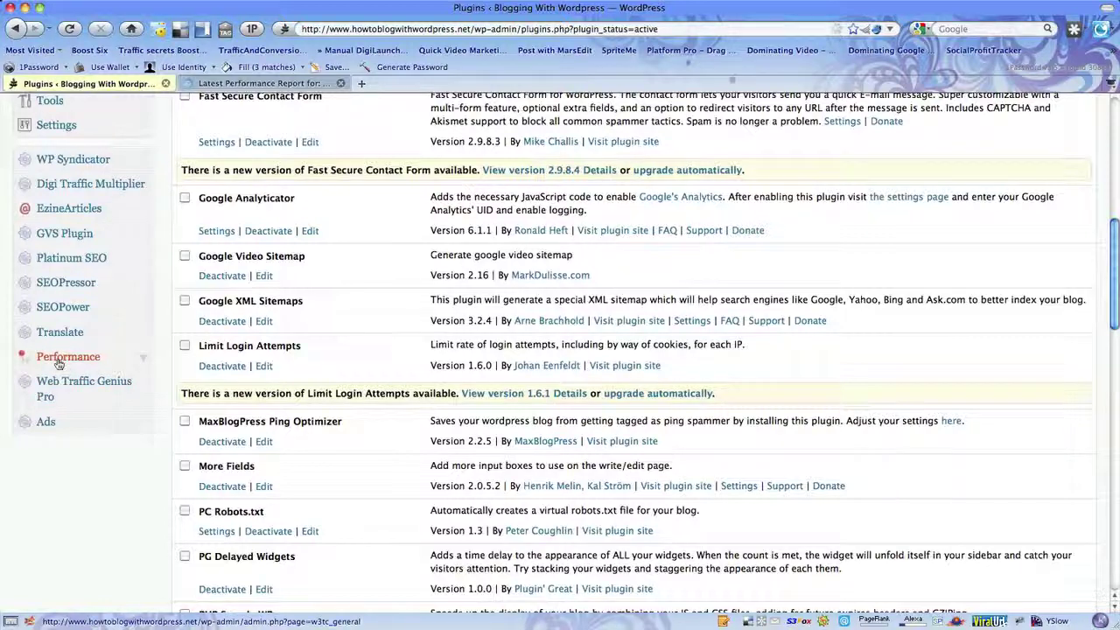
left_click(144, 357)
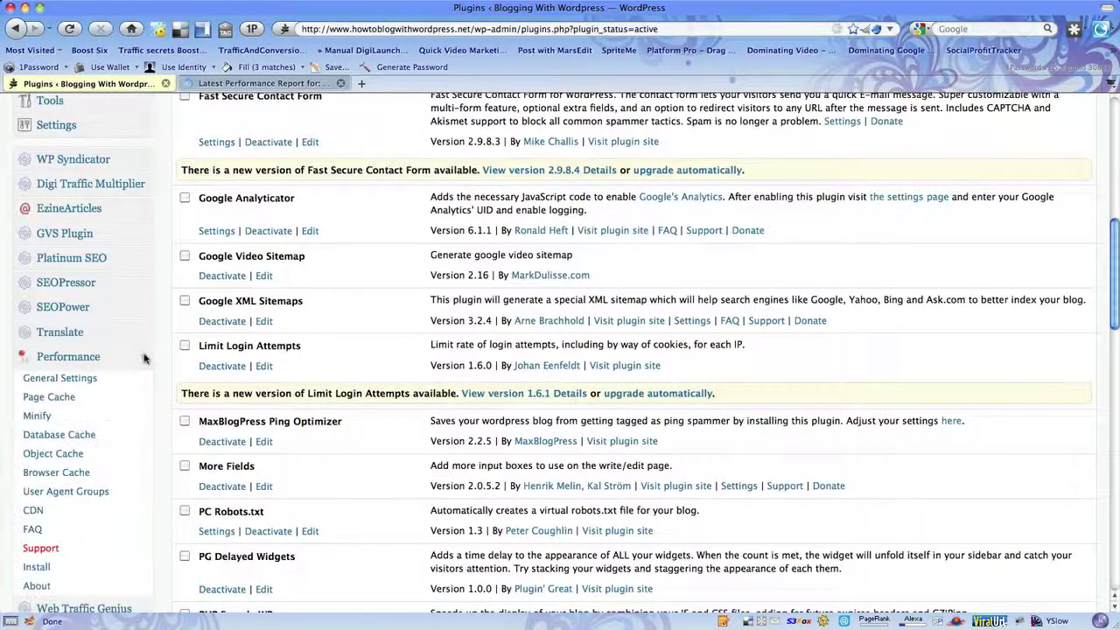
left_click(85, 381)
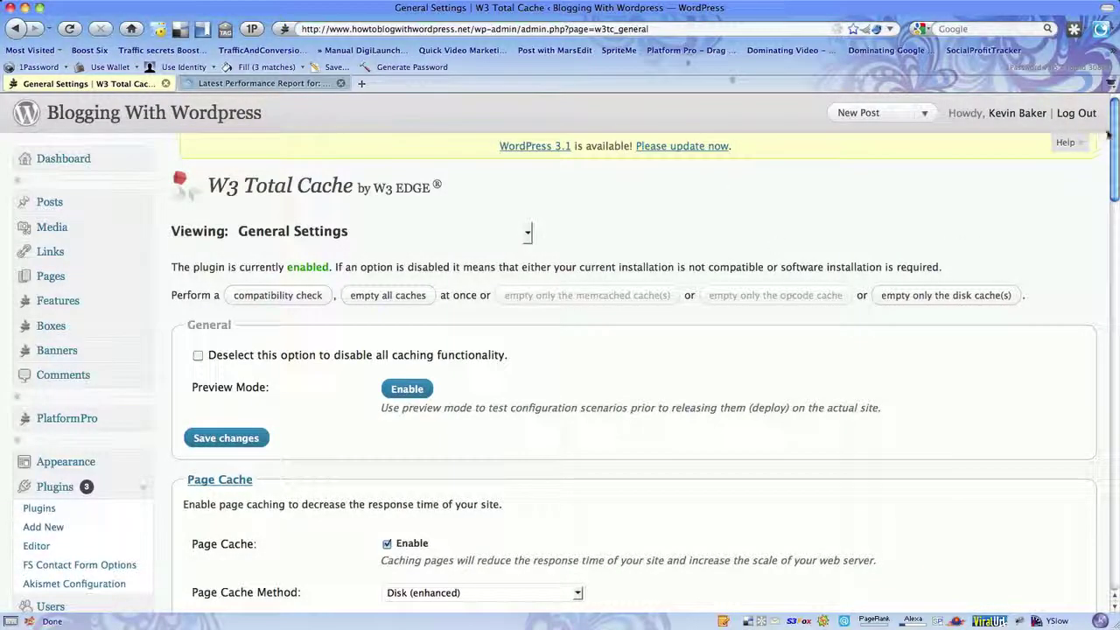
Step: Examine the W3 Total Cache general settings, from page cache and minify through CDN, browser cache, debug and miscellaneous options
scroll(1116, 153, "down", 2)
scroll(1115, 153, "down", 5)
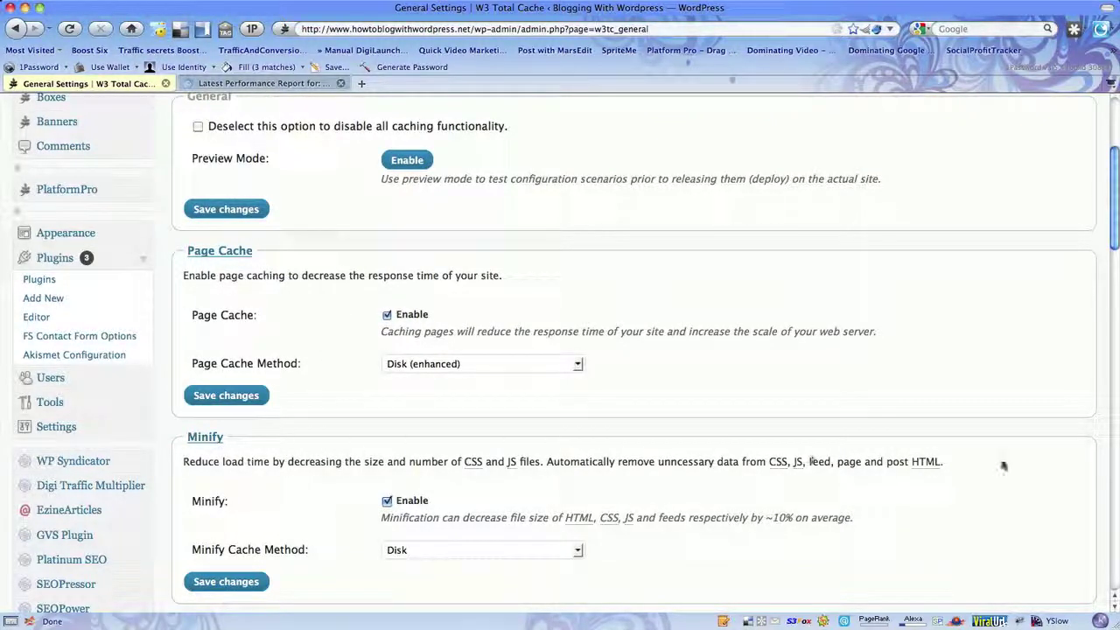
left_click_drag(1116, 188, 1116, 267)
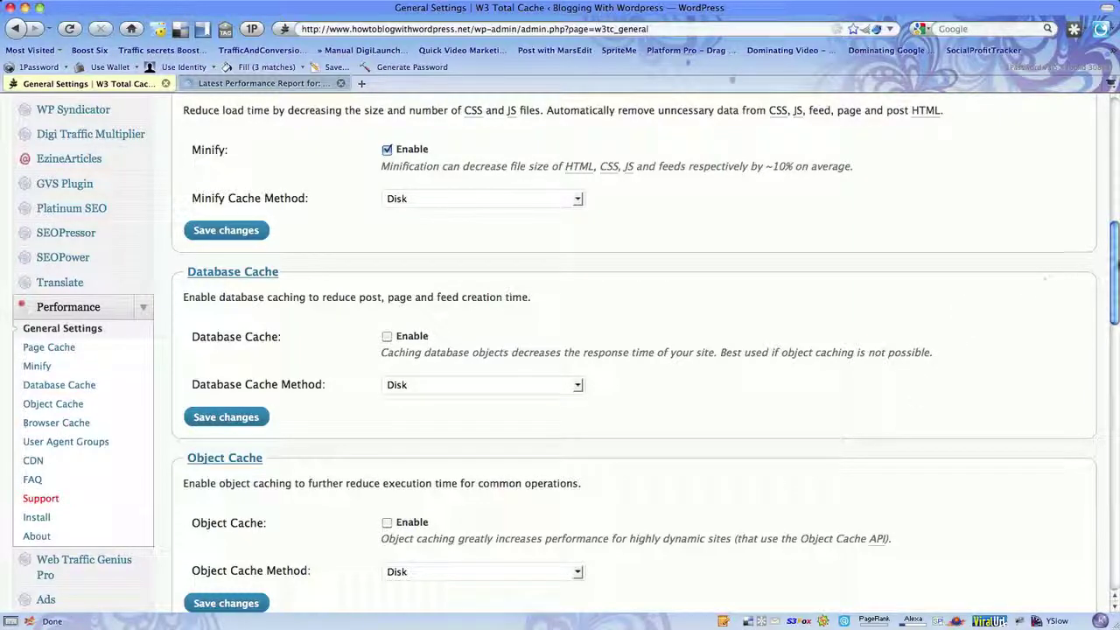
left_click_drag(1116, 269, 1117, 367)
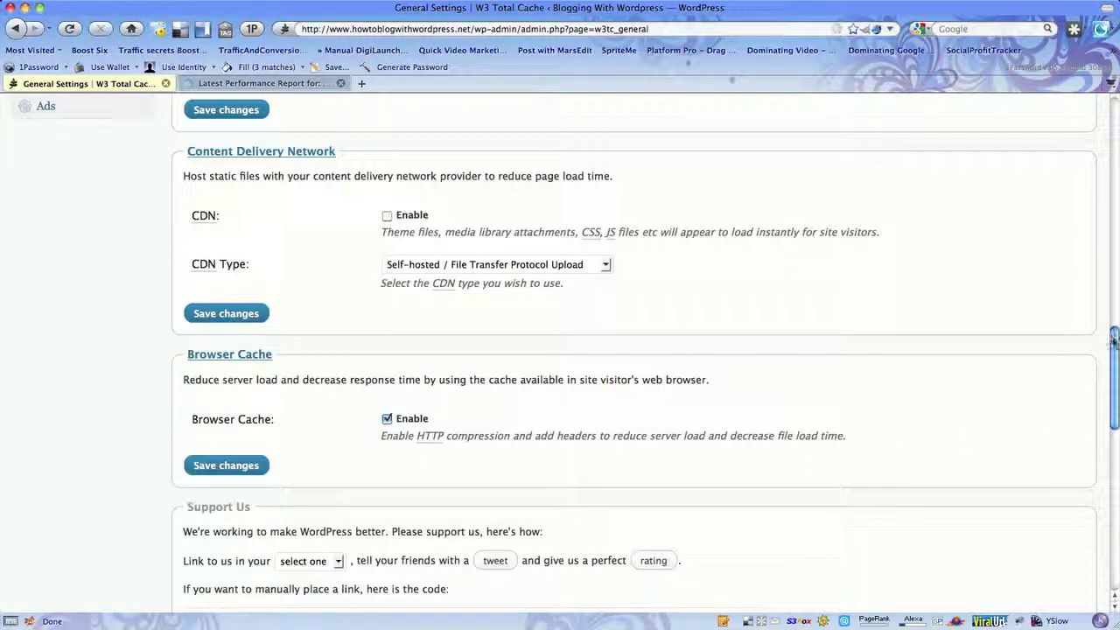
left_click_drag(1114, 343, 1115, 397)
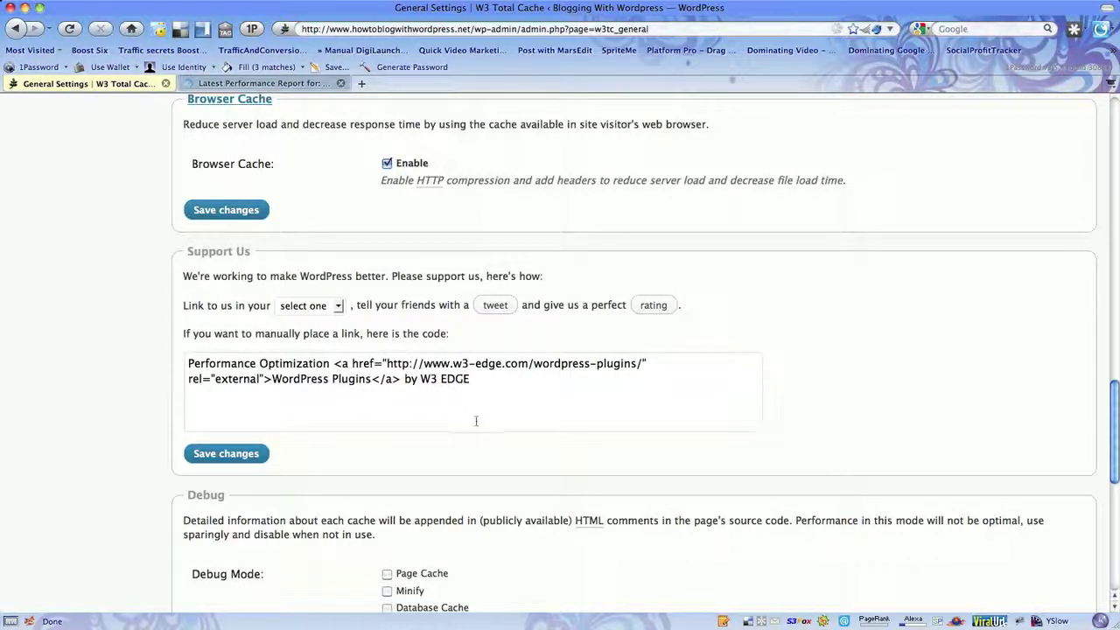
scroll(483, 421, "down", 2)
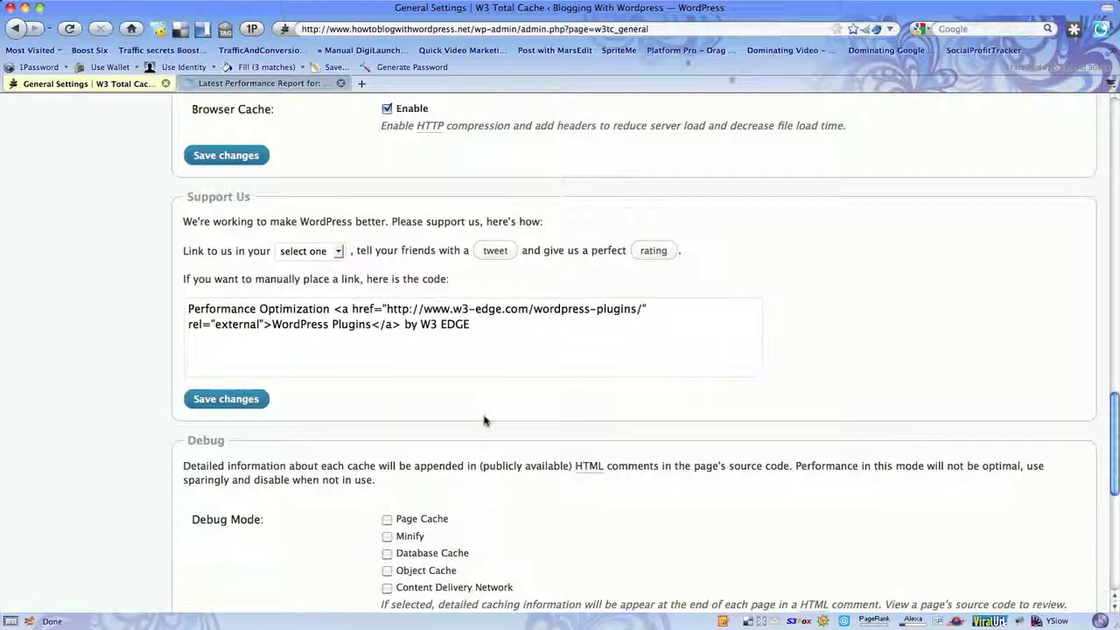
scroll(477, 396, "down", 6)
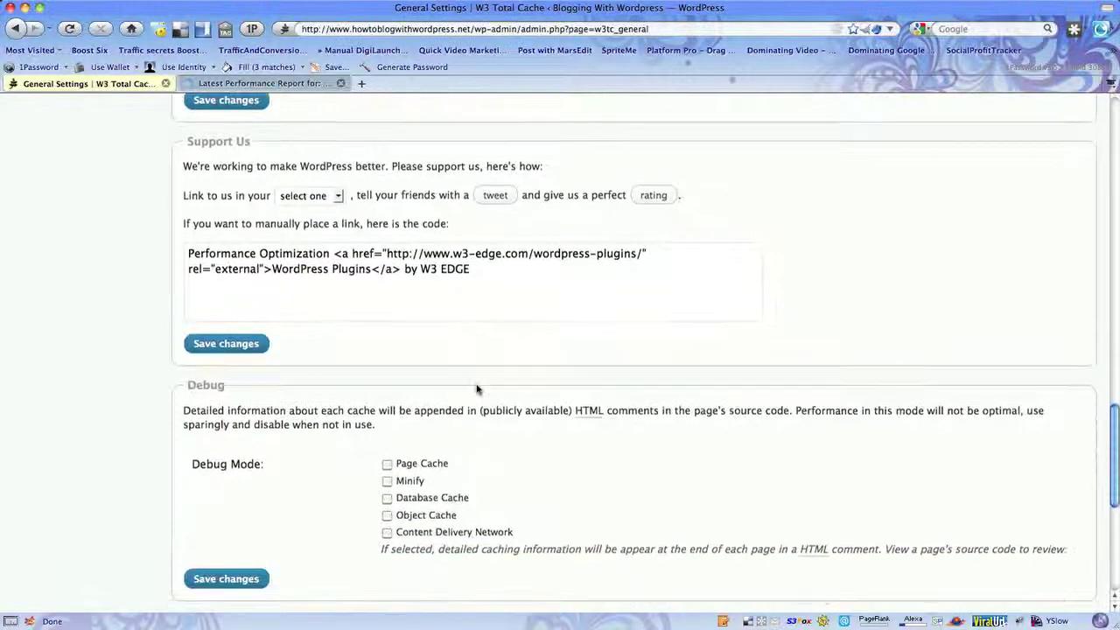
scroll(479, 391, "down", 1)
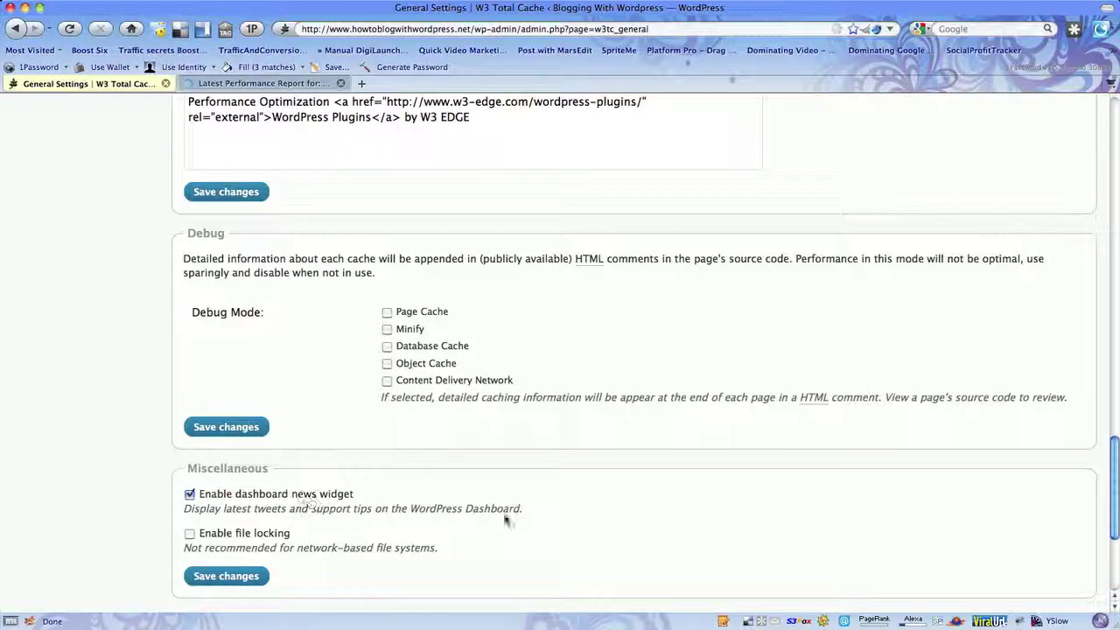
scroll(525, 517, "up", 5)
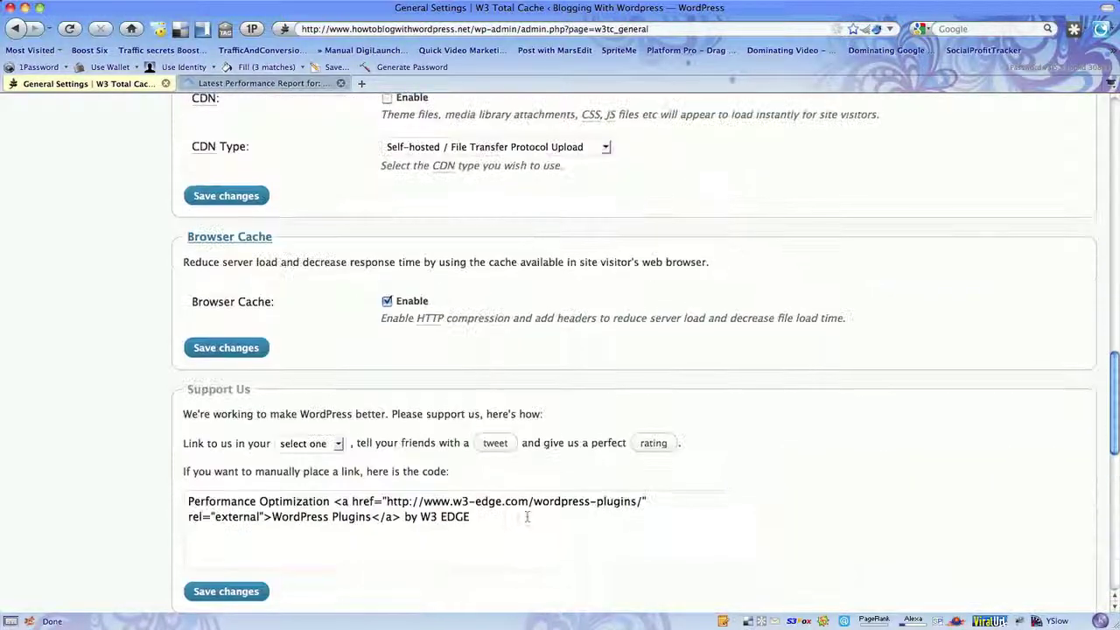
scroll(527, 517, "up", 7)
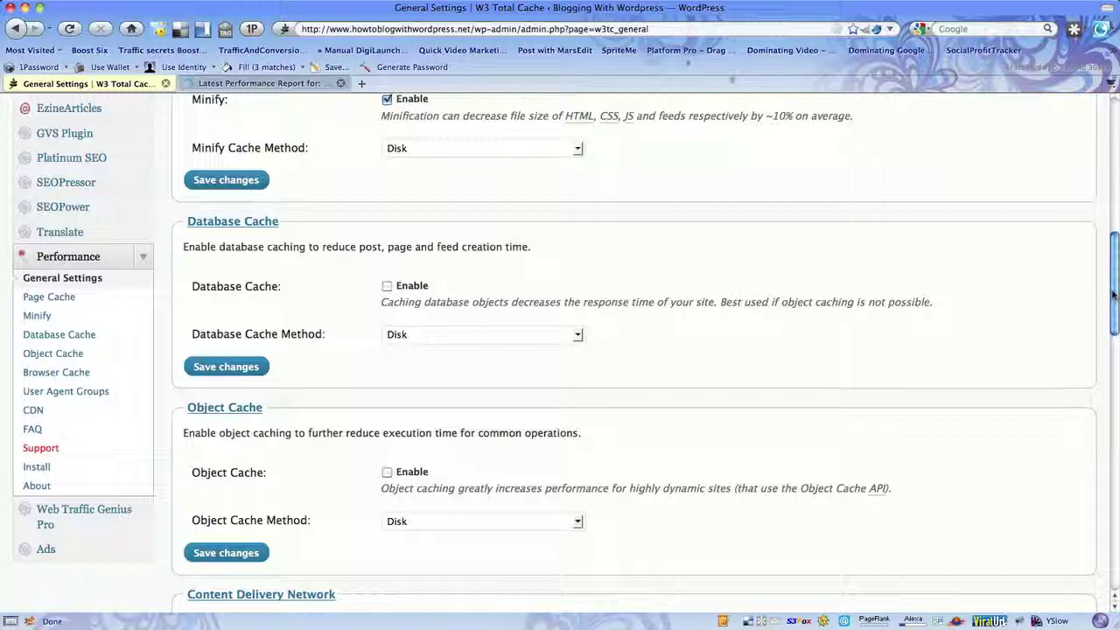
Step: Re-test howtoblogwithwordpress.net in GTmetrix and check the new page load time and the relative Page Speed score
left_click(302, 84)
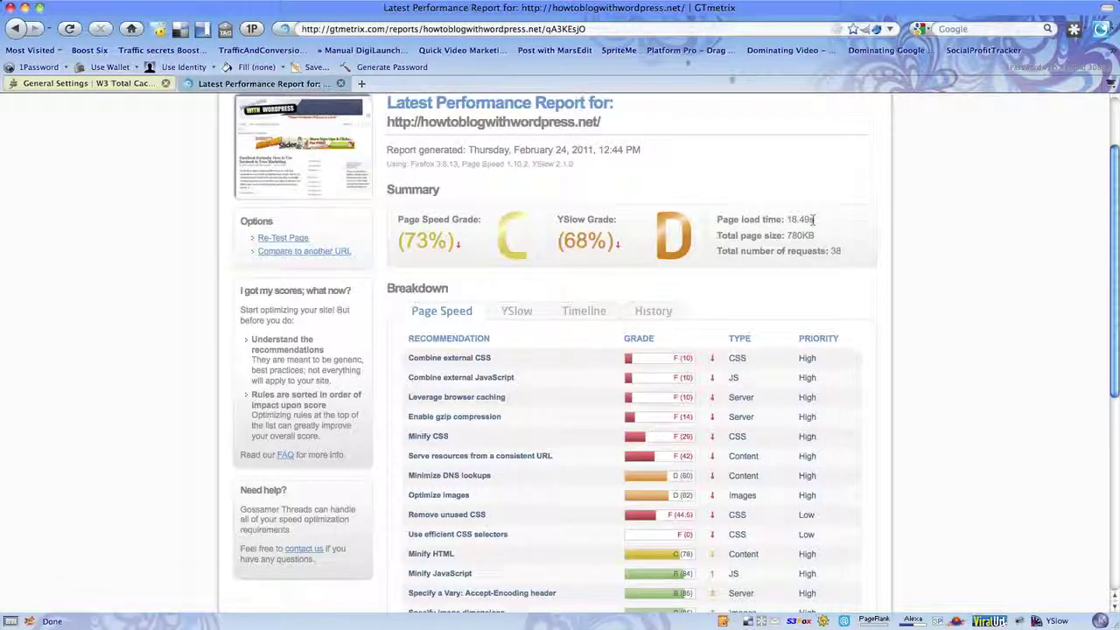
left_click(281, 238)
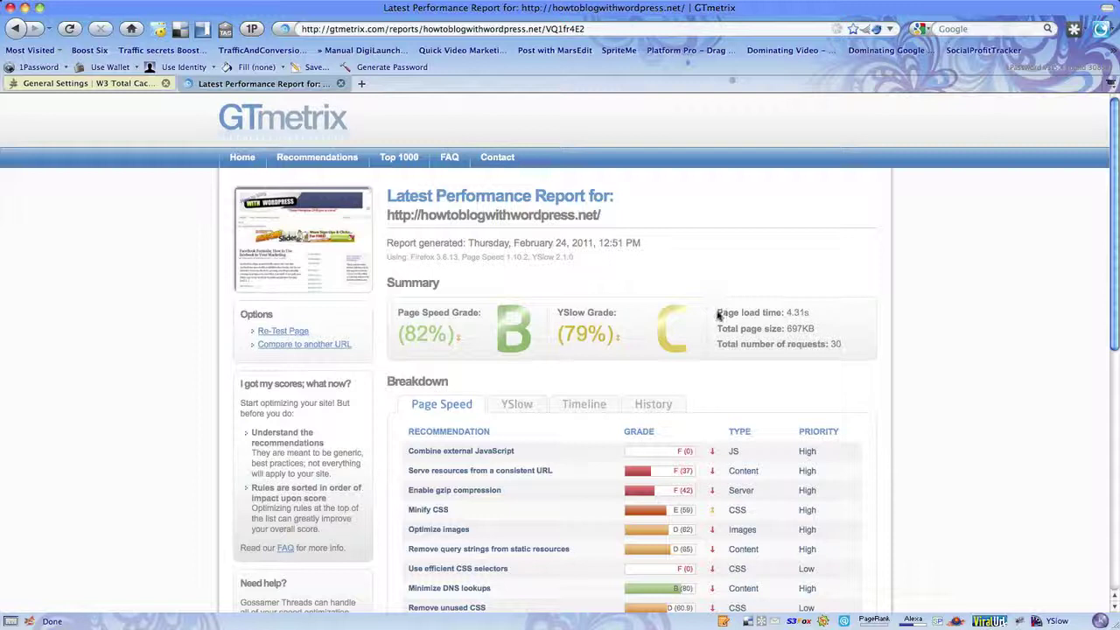
left_click_drag(717, 315, 818, 318)
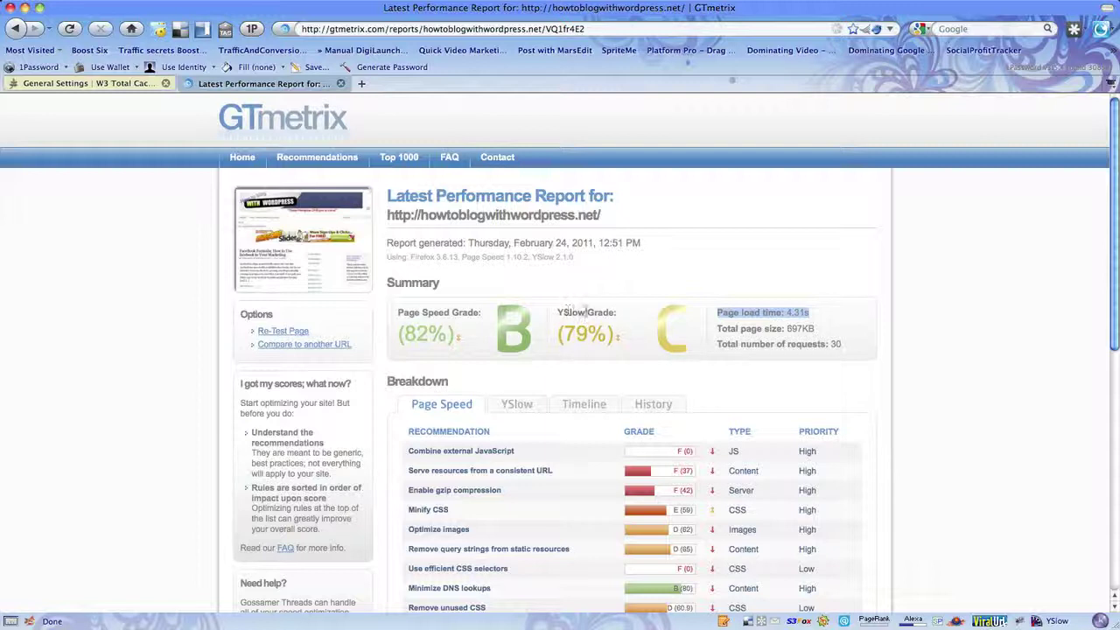
mouse_move(458, 342)
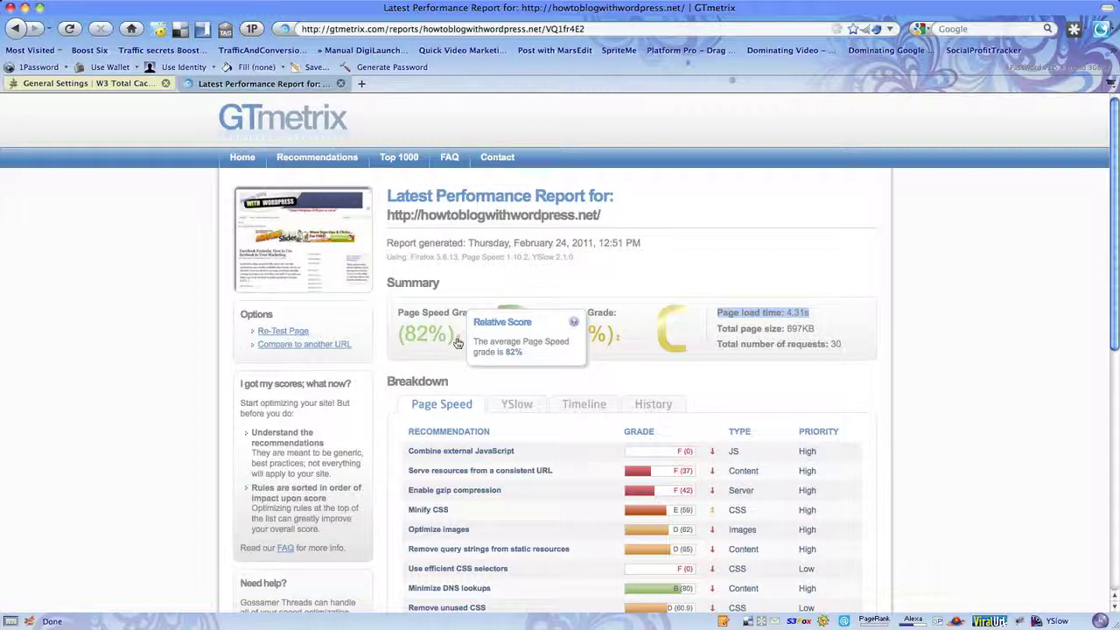
Step: Check the relative YSlow score and review the Page Speed recommendations in the GTmetrix report
mouse_move(619, 343)
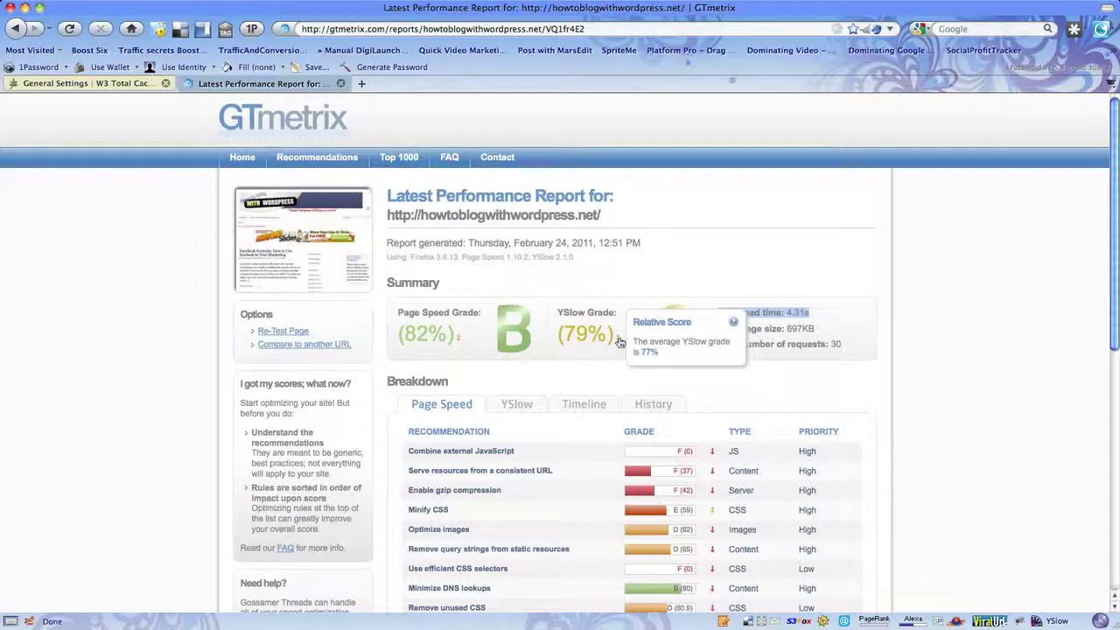
scroll(564, 438, "down", 3)
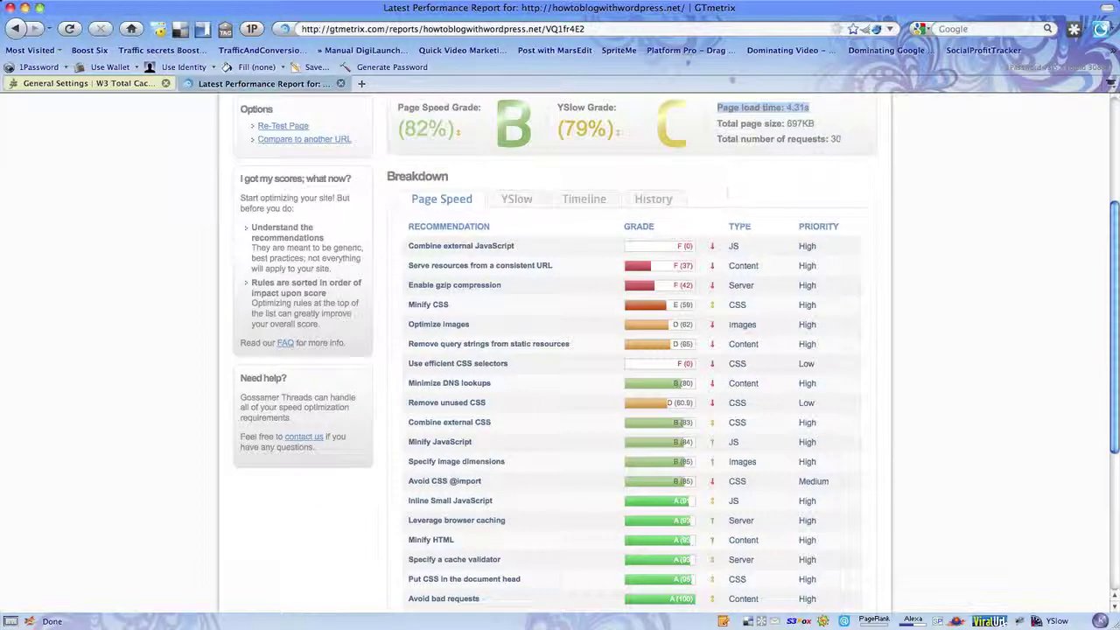
scroll(810, 109, "up", 1)
Step: Open the W3 Total Cache Minify settings and examine the HTML, JavaScript and CSS options and their file lists
key("ctrl+shift+Tab")
left_click(37, 347)
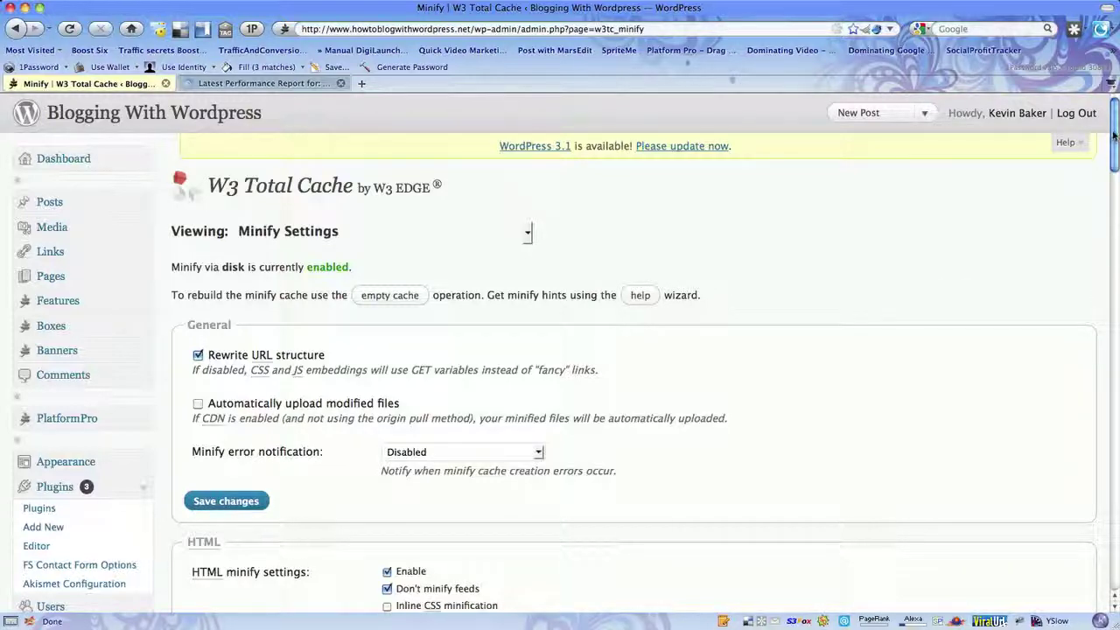
left_click_drag(1114, 133, 1117, 398)
scroll(312, 357, "down", 2)
scroll(312, 357, "down", 3)
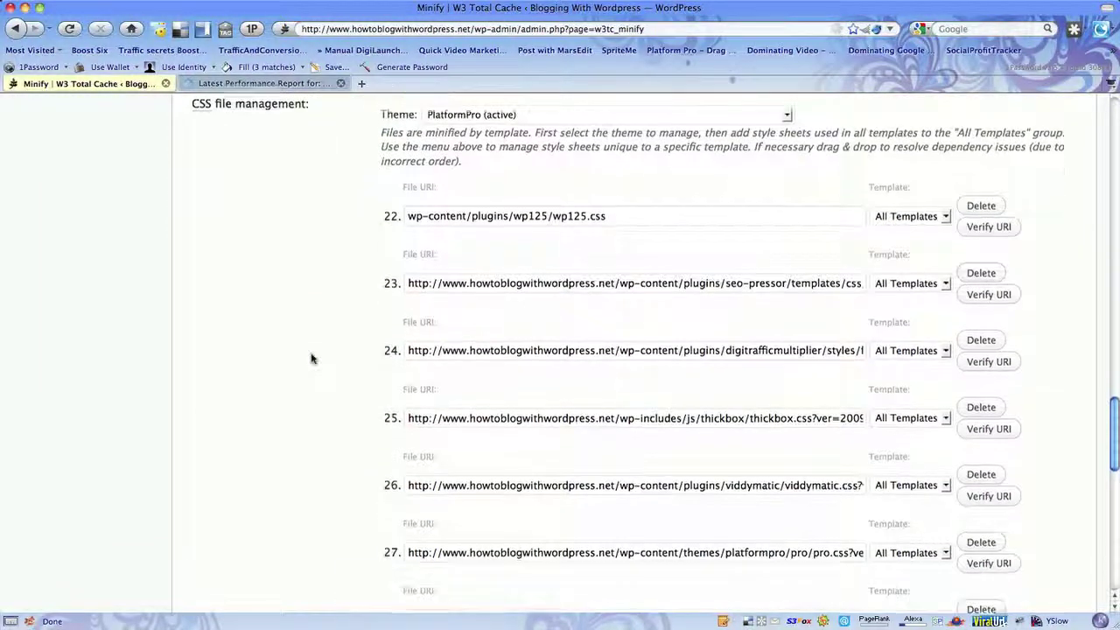
scroll(312, 357, "down", 3)
scroll(312, 357, "down", 5)
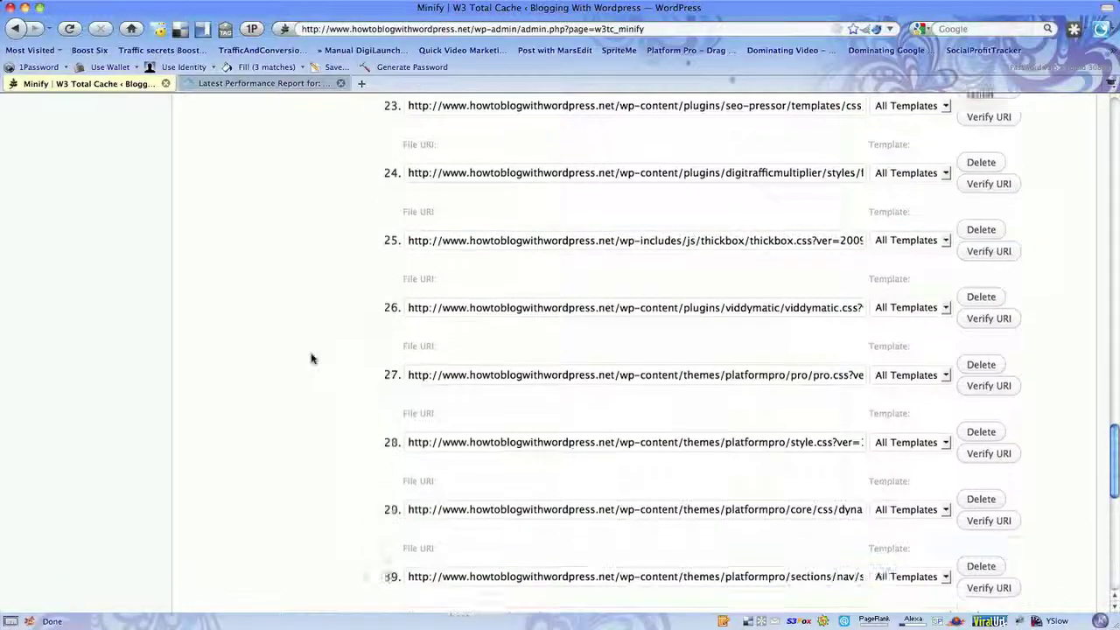
scroll(312, 357, "up", 5)
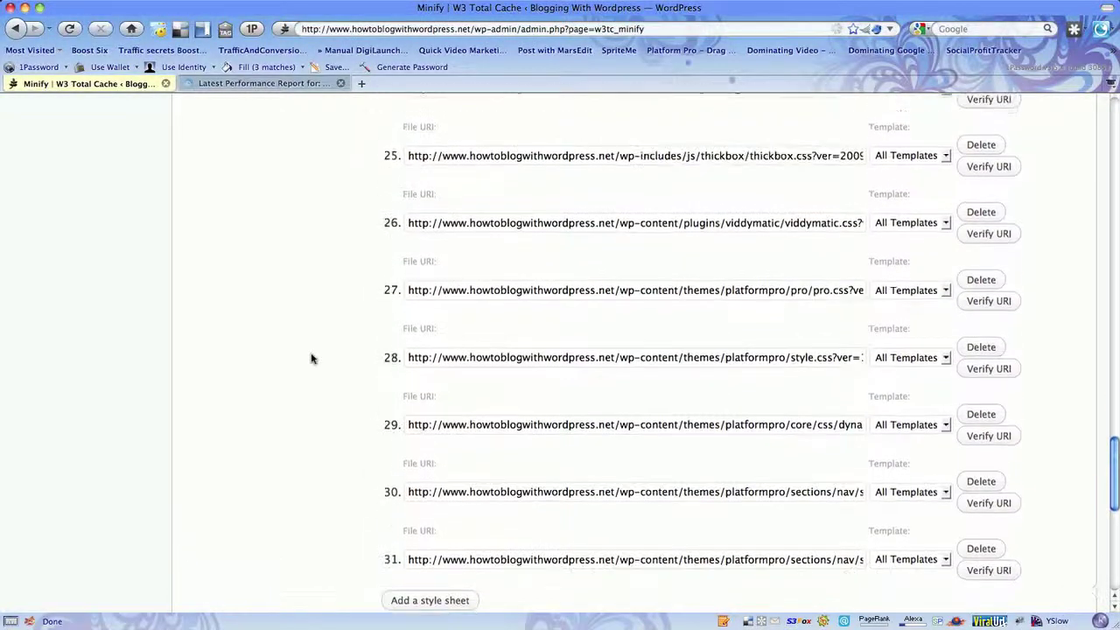
scroll(312, 357, "up", 15)
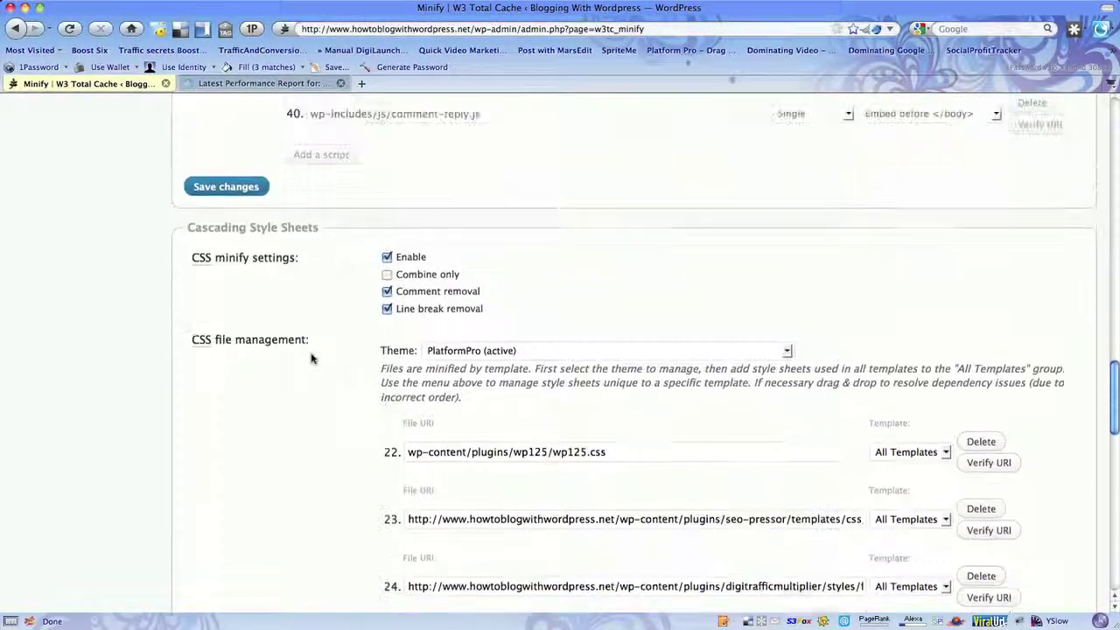
scroll(312, 353, "up", 10)
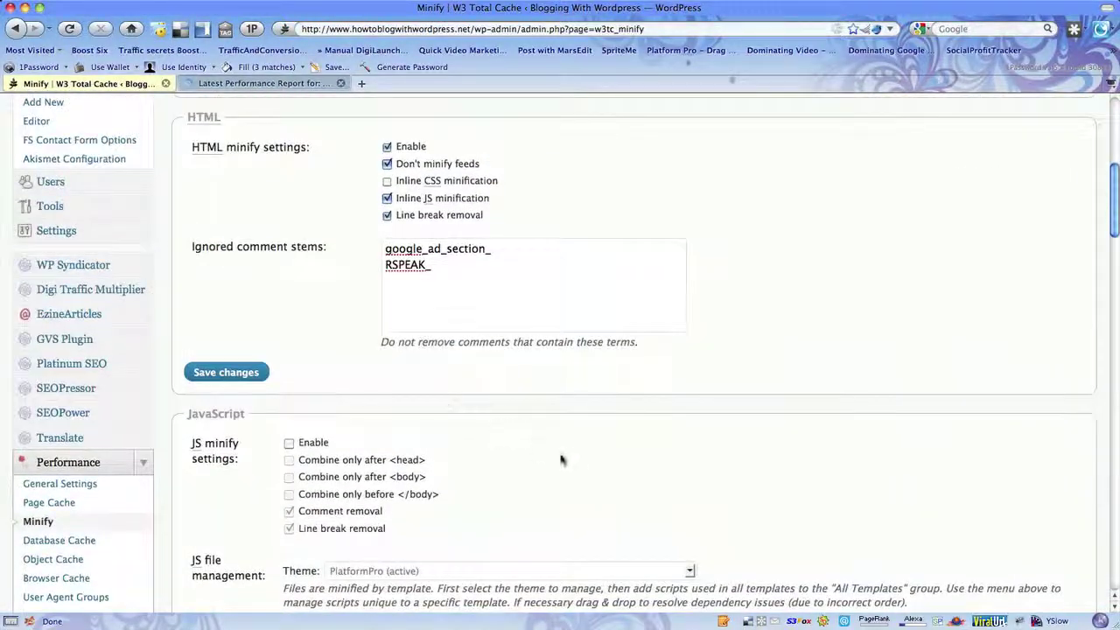
scroll(560, 458, "down", 12)
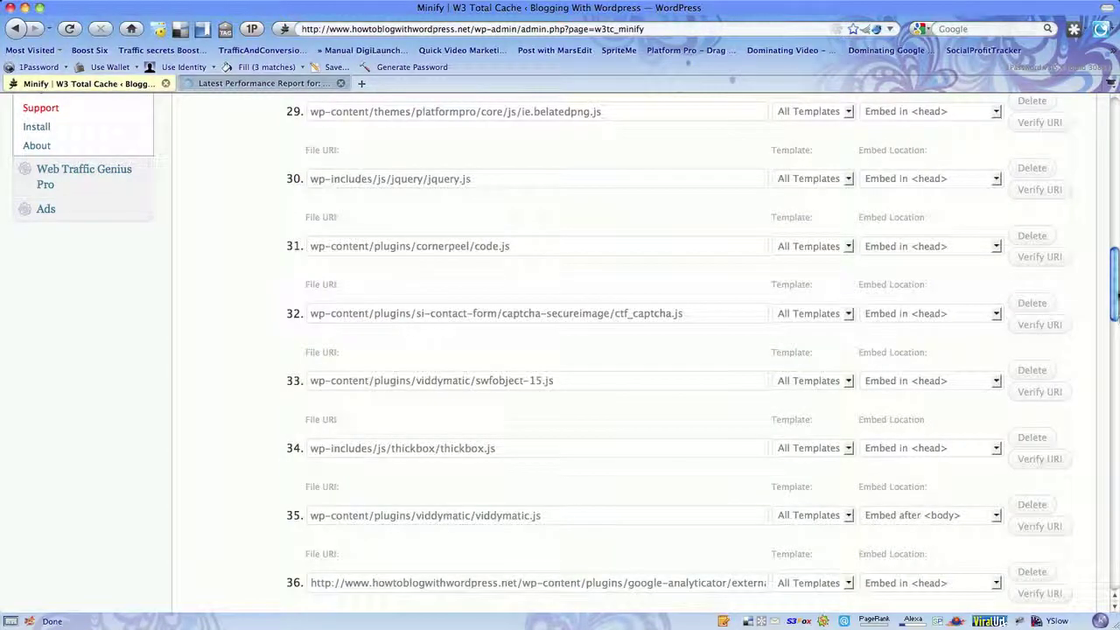
left_click_drag(1114, 296, 1103, 140)
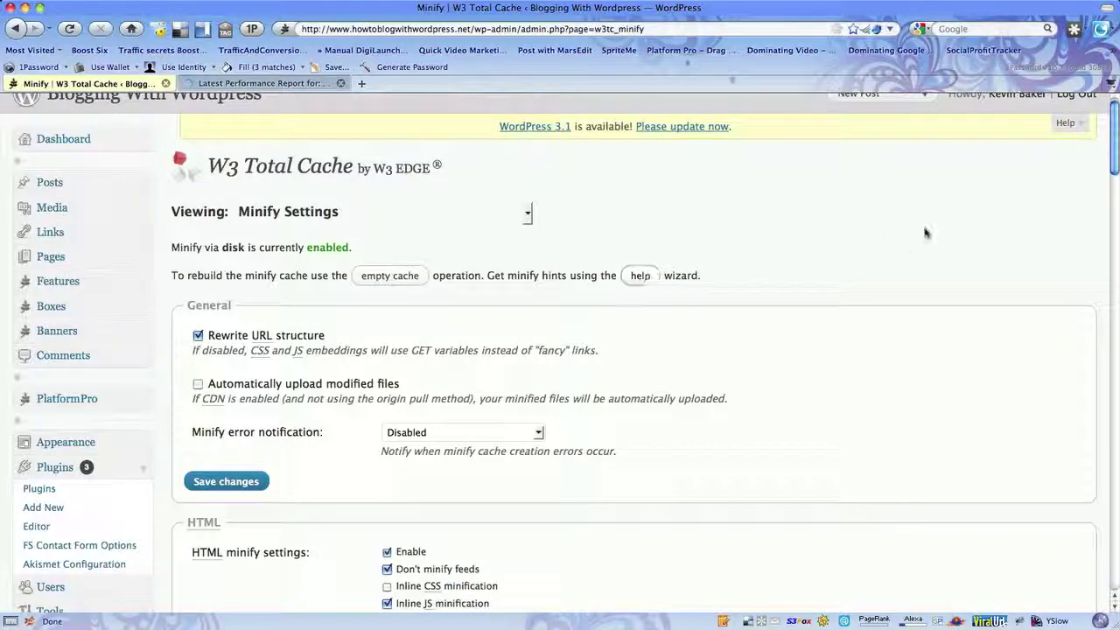
Step: Enable JavaScript minification and select PlatformPro (active) as the theme for JS file management
left_click_drag(1115, 121, 1116, 227)
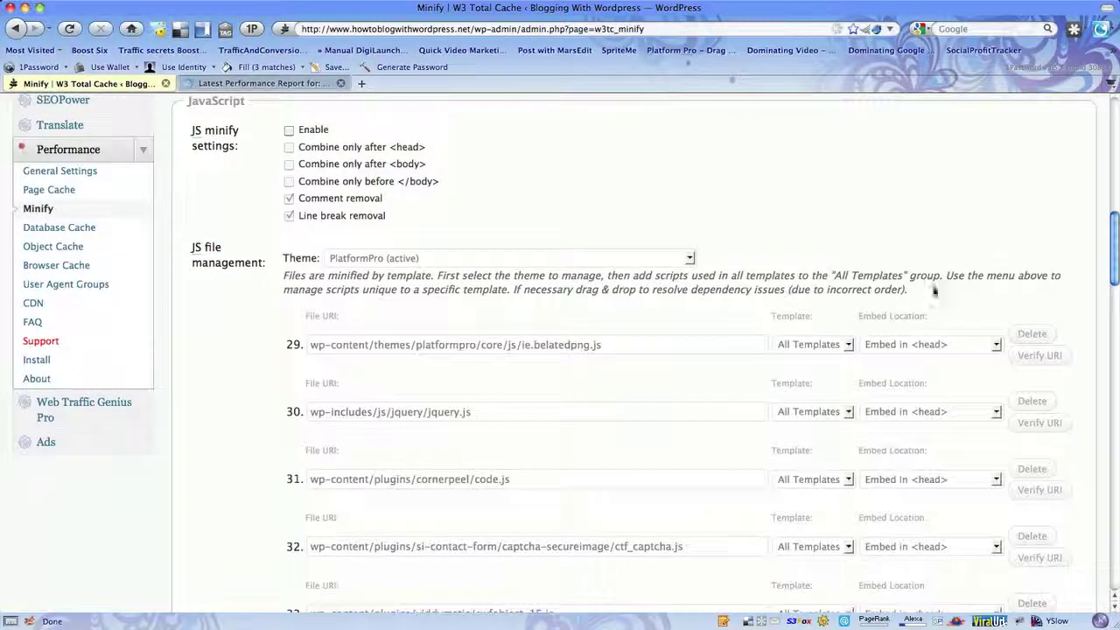
scroll(691, 327, "up", 2)
left_click(690, 327)
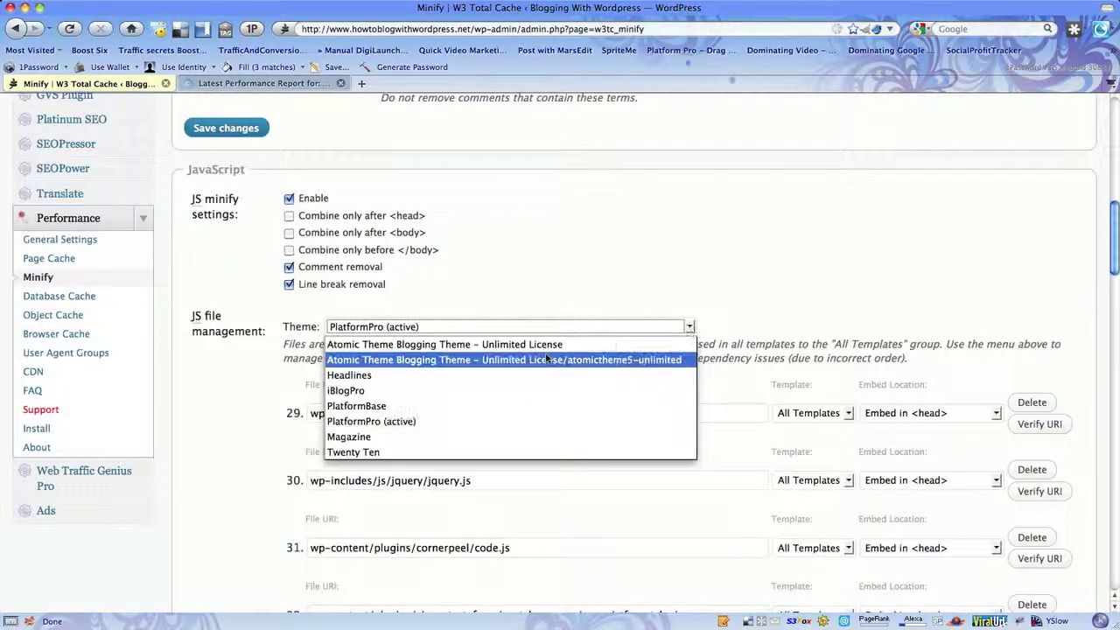
key("Escape")
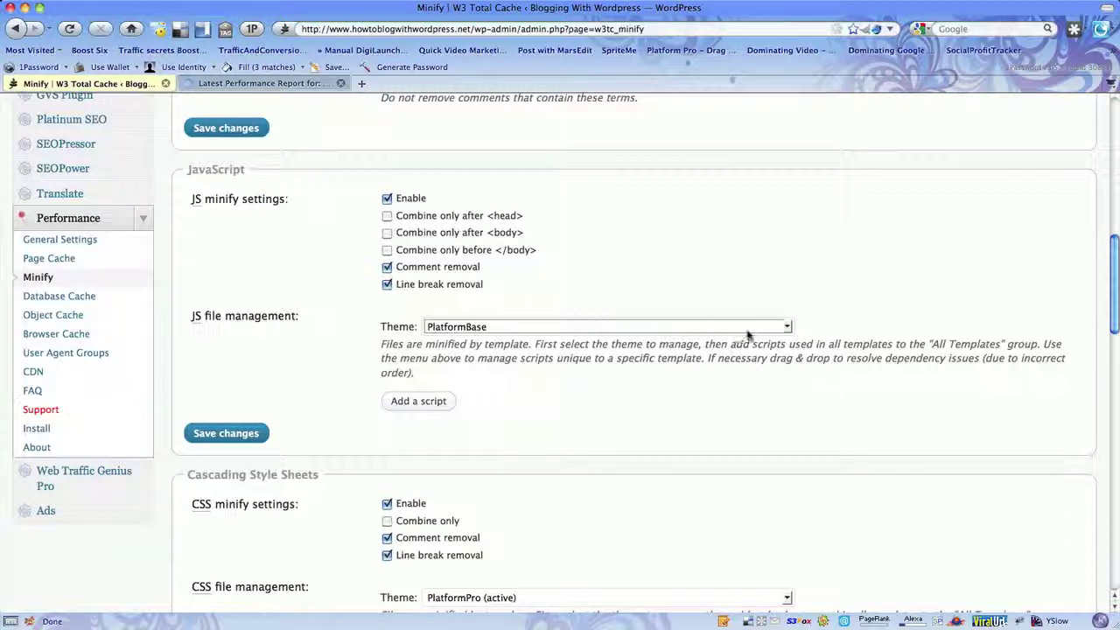
left_click(786, 326)
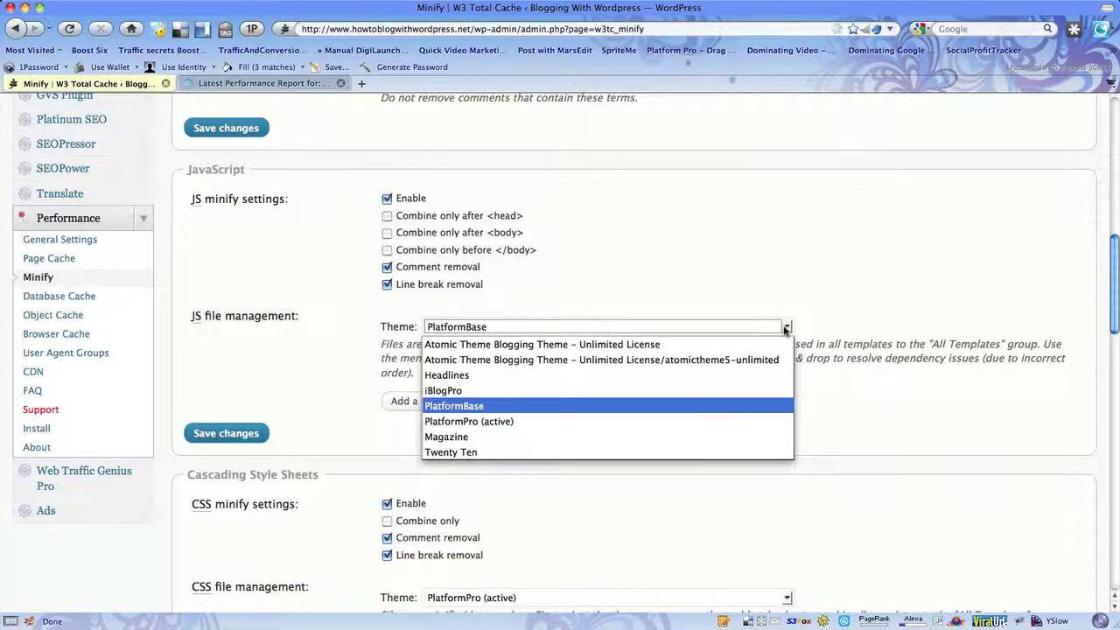
left_click(534, 422)
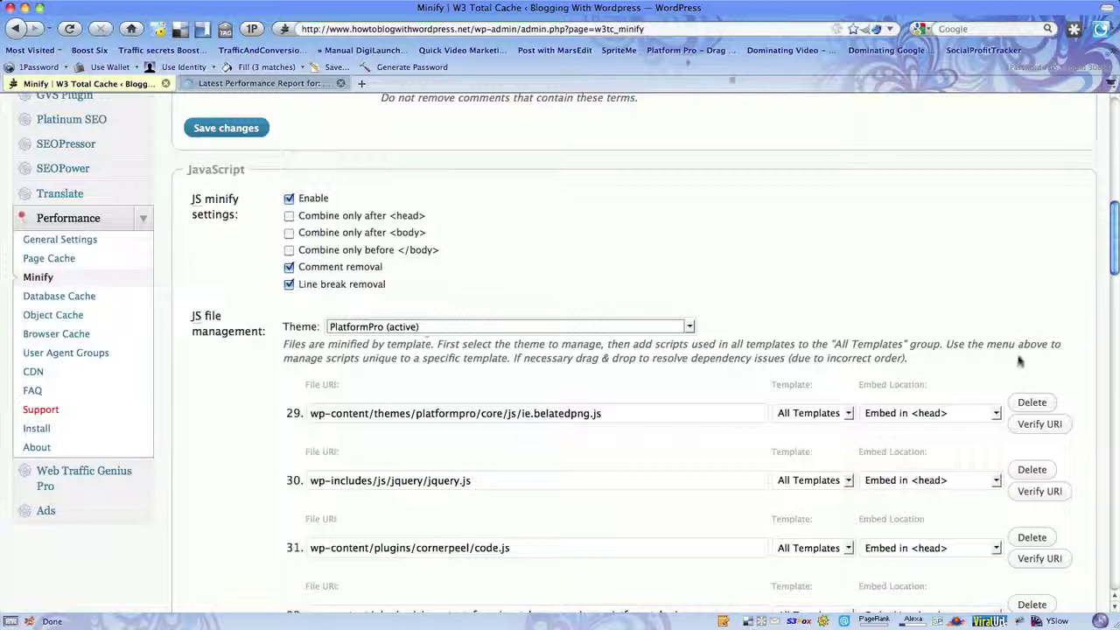
Step: Set the embed location of the PlatformPro JavaScript files to the blocking option Embed after <body> and save the settings
left_click_drag(1114, 229, 1114, 245)
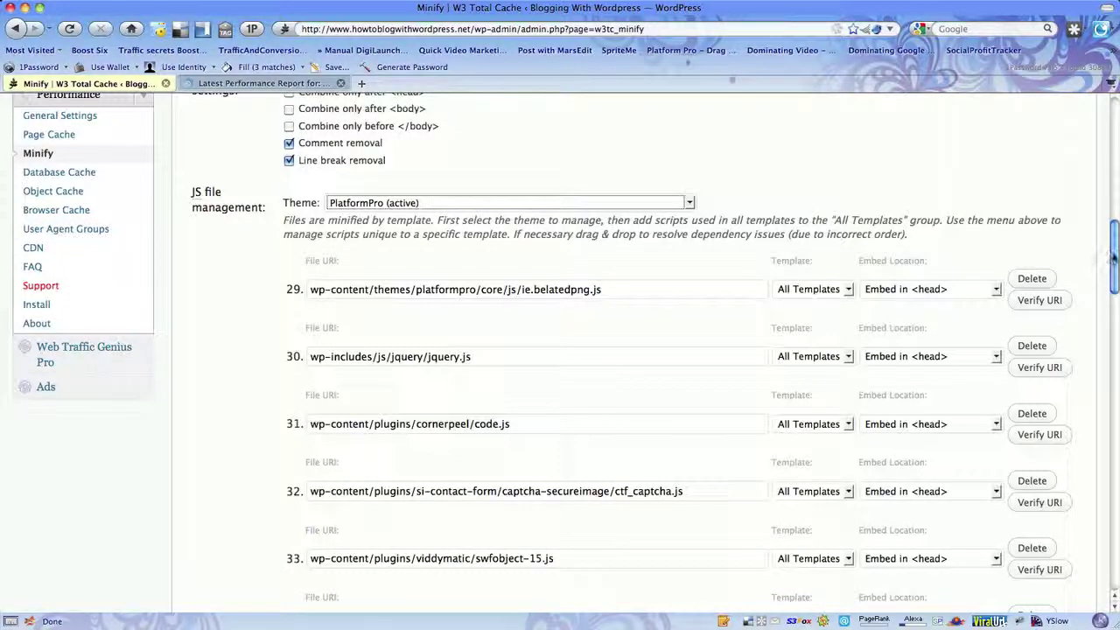
left_click_drag(1114, 255, 1114, 265)
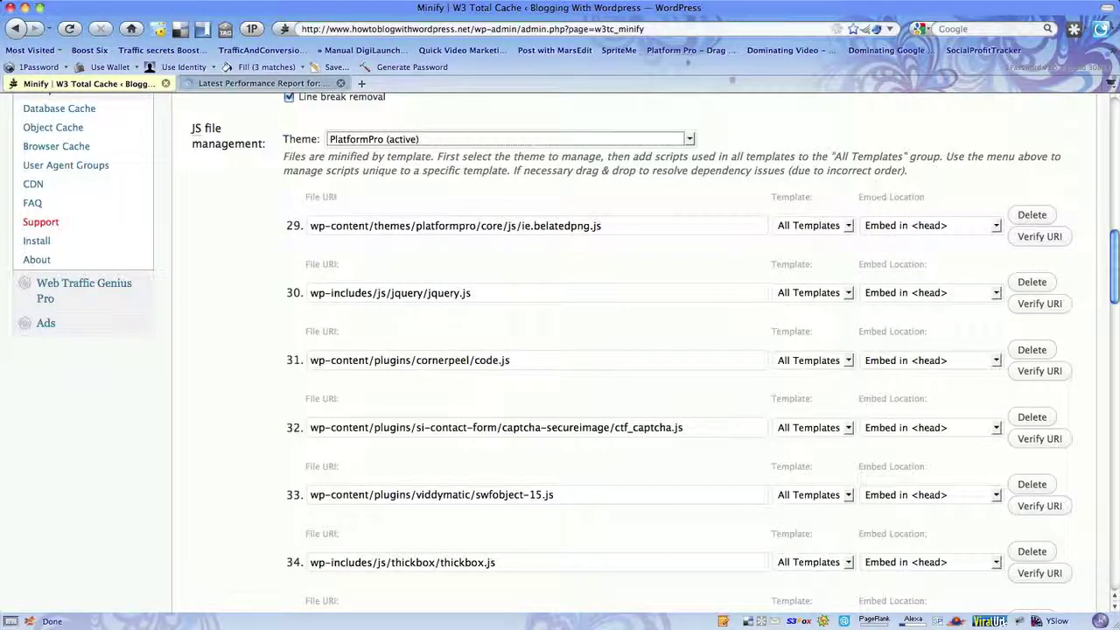
scroll(741, 158, "up", 1)
scroll(740, 158, "up", 3)
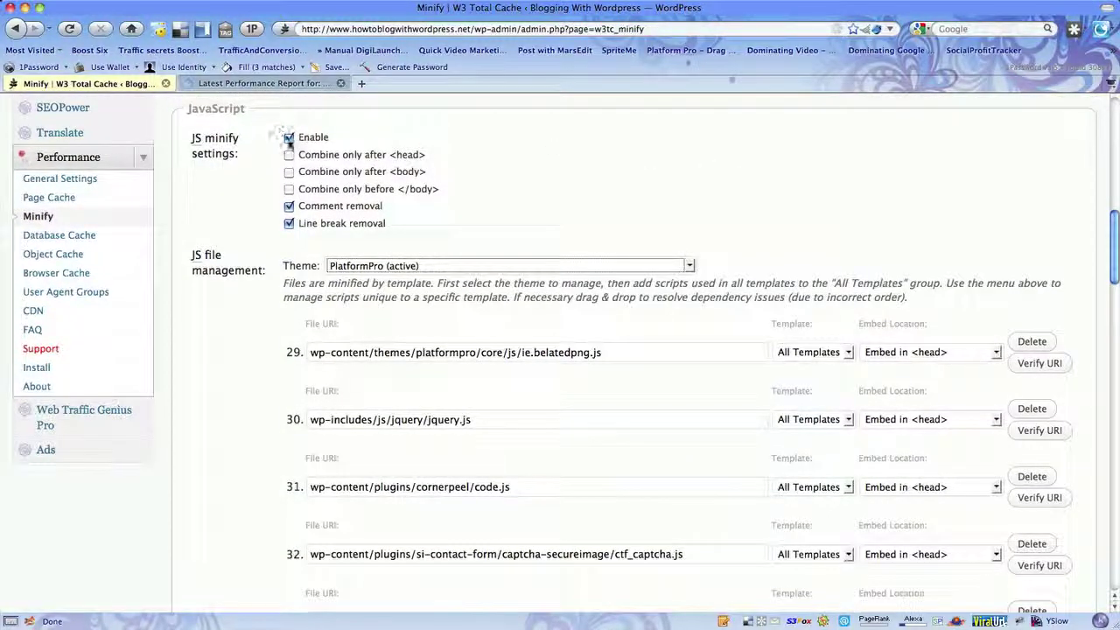
scroll(288, 140, "up", 1)
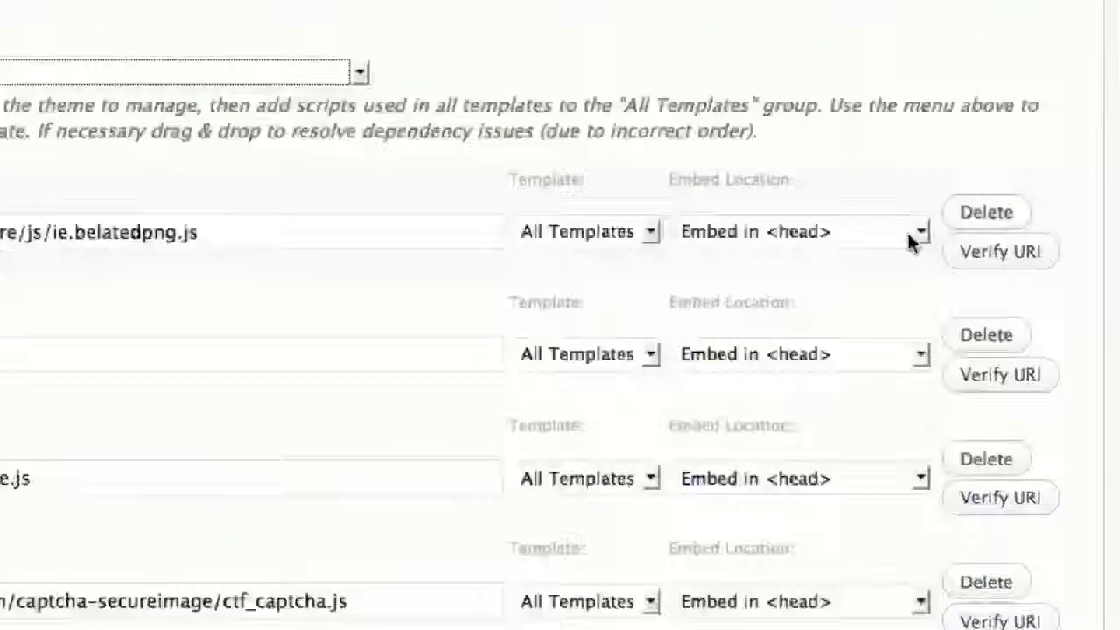
left_click(919, 229)
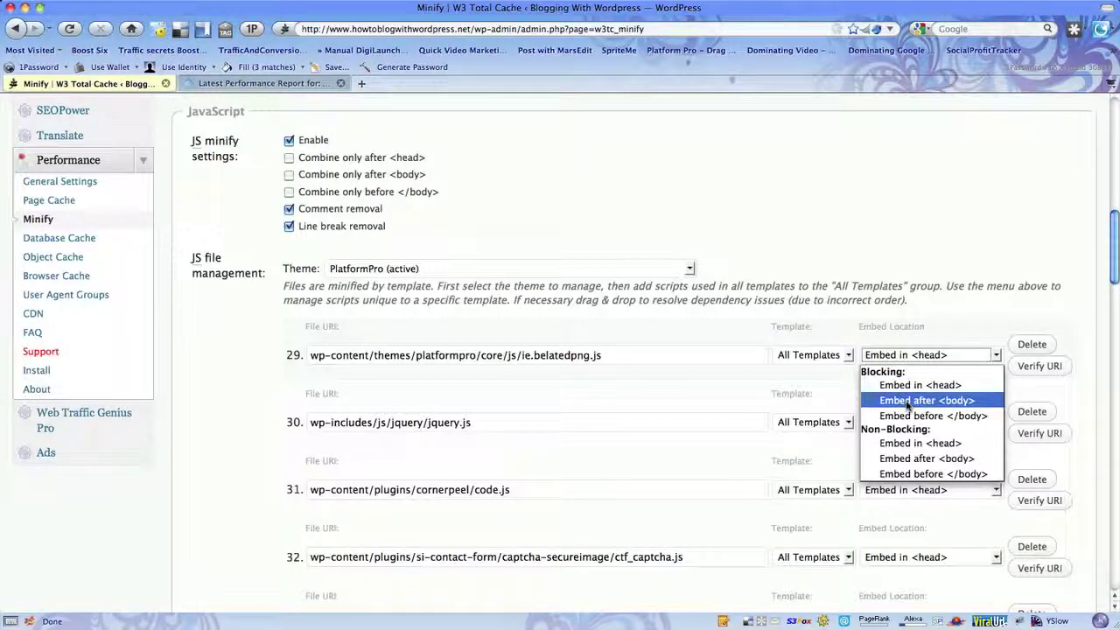
left_click(910, 400)
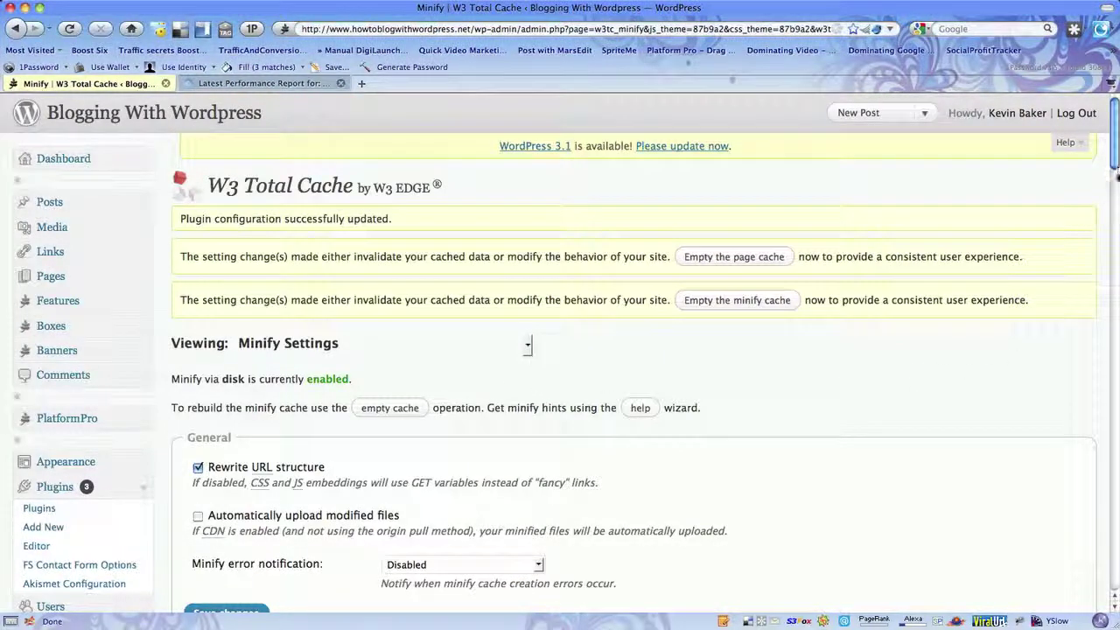
Step: Review the embed locations of the scripts and the list of style sheets, and save the Minify changes
left_click_drag(1115, 175, 1115, 387)
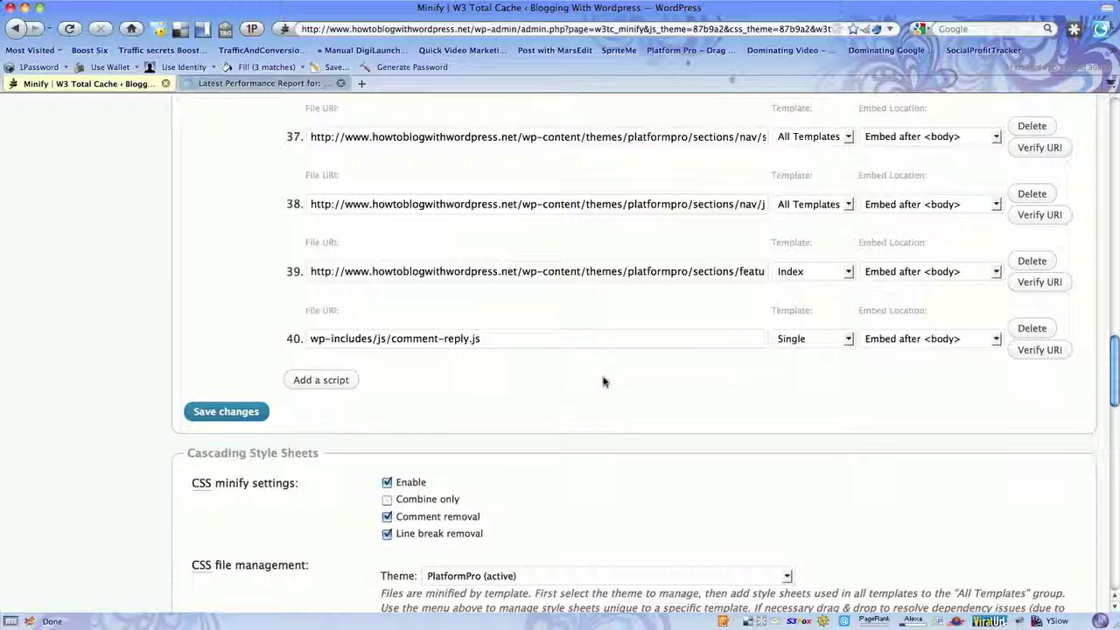
scroll(603, 381, "up", 6)
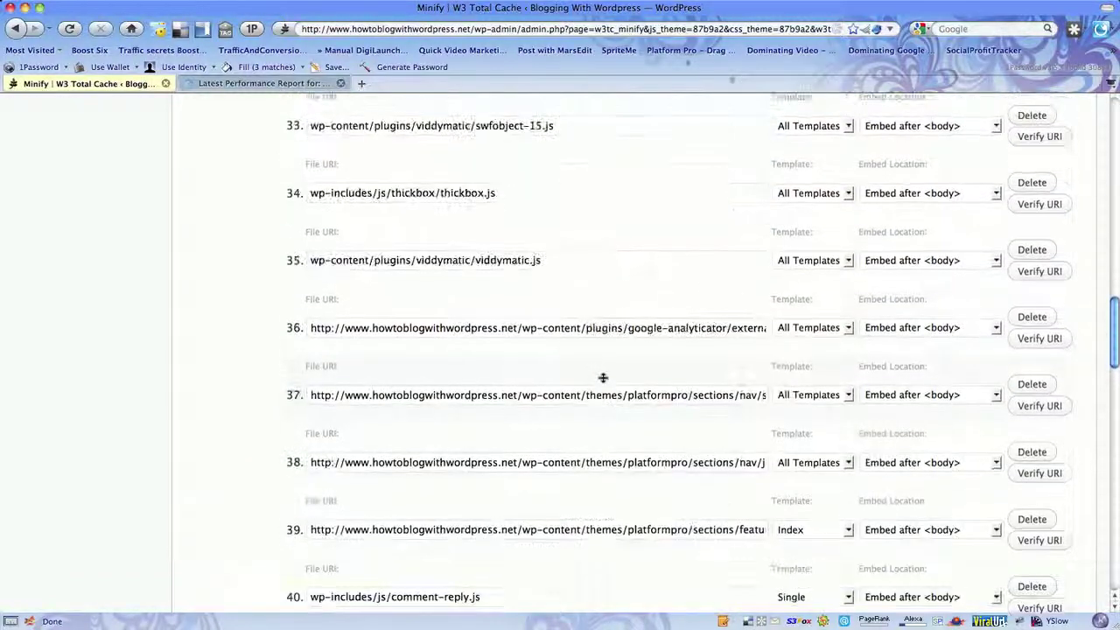
scroll(603, 378, "up", 7)
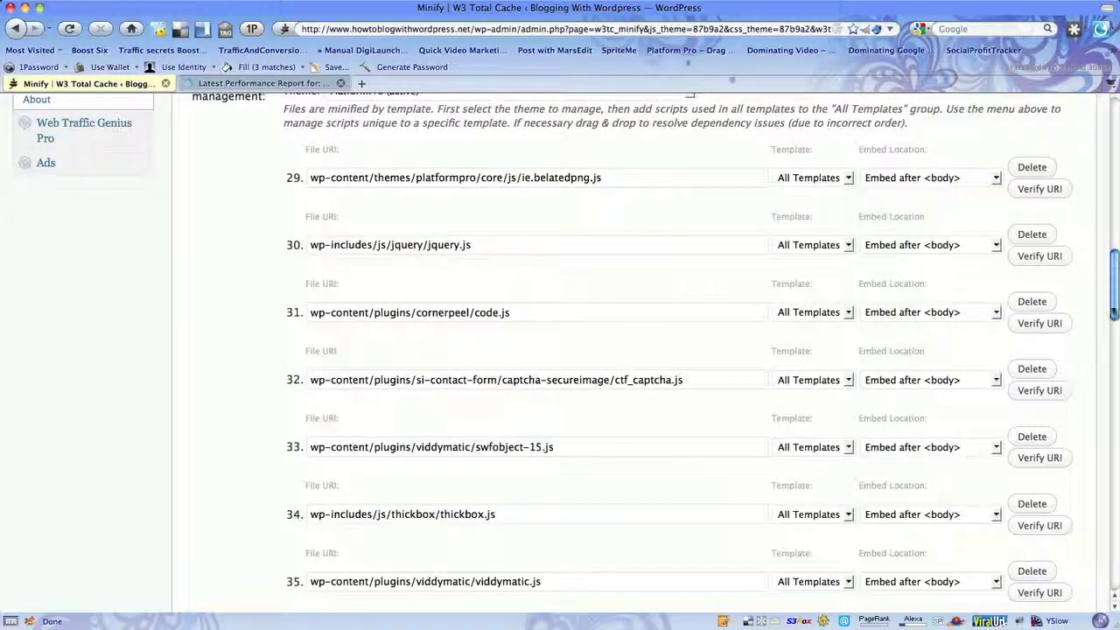
left_click_drag(1115, 298, 1116, 461)
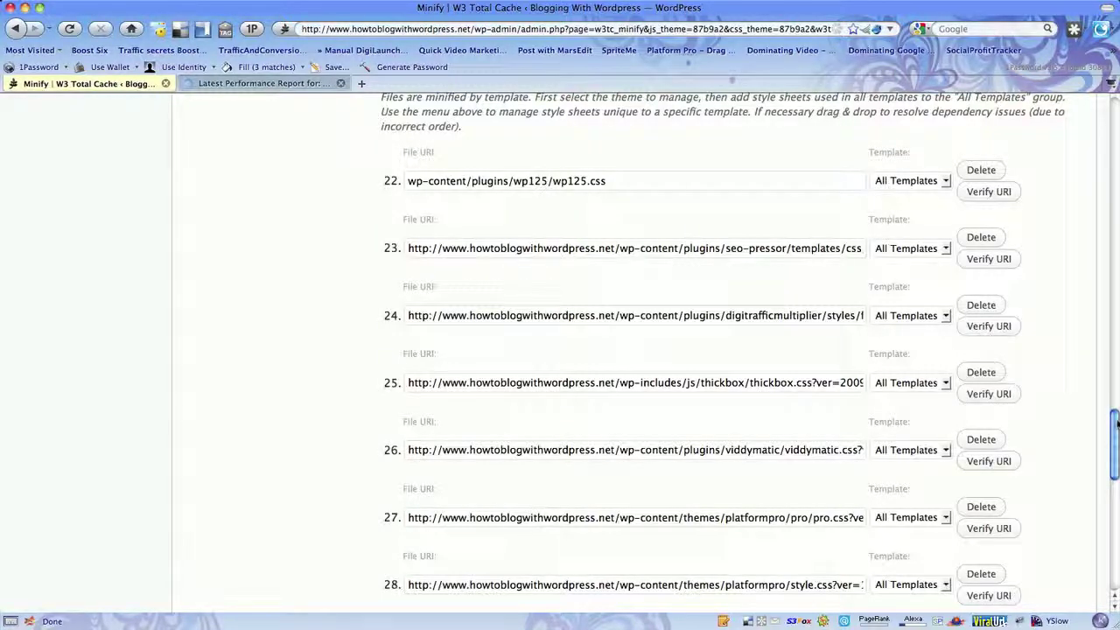
left_click_drag(1116, 423, 1082, 485)
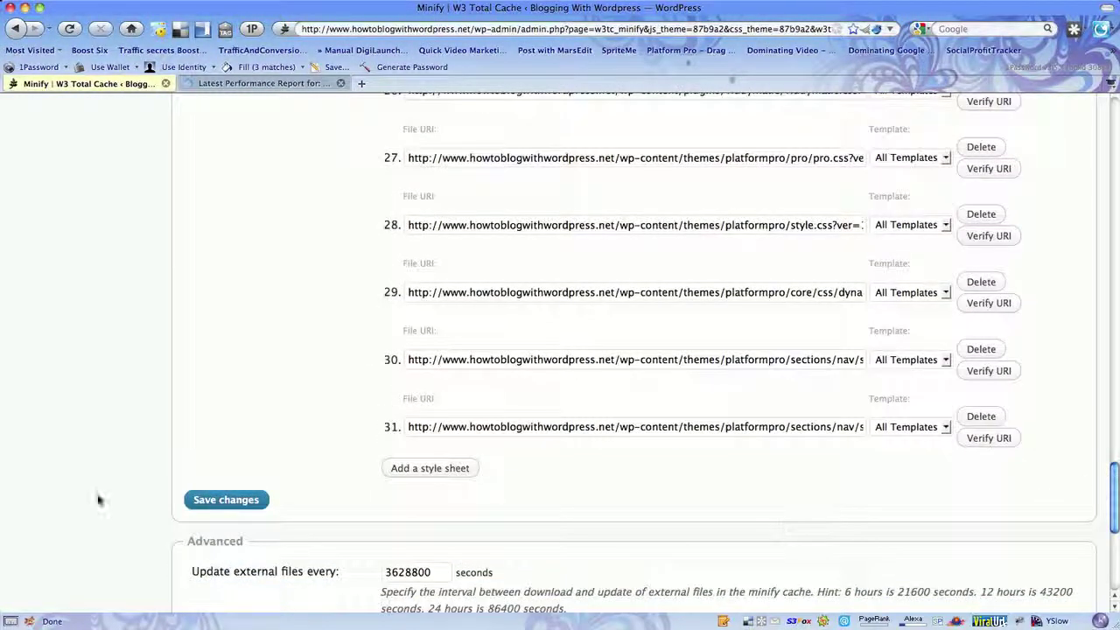
left_click(222, 501)
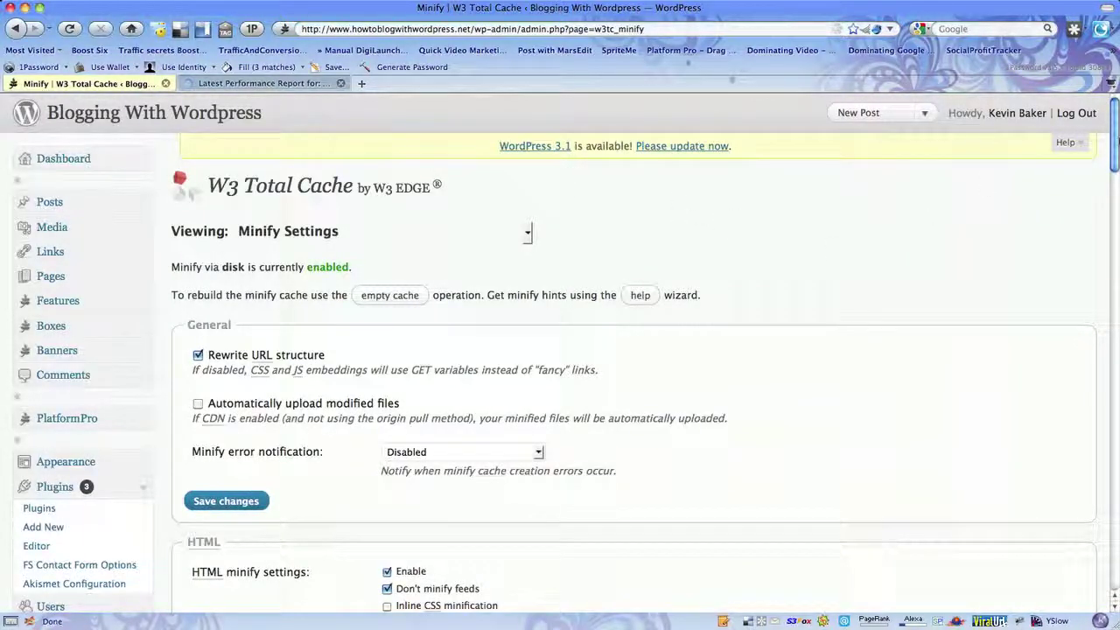
Step: Open the W3 Total Cache Browser Cache settings and examine the General browser cache policy options
left_click_drag(1115, 142, 1114, 240)
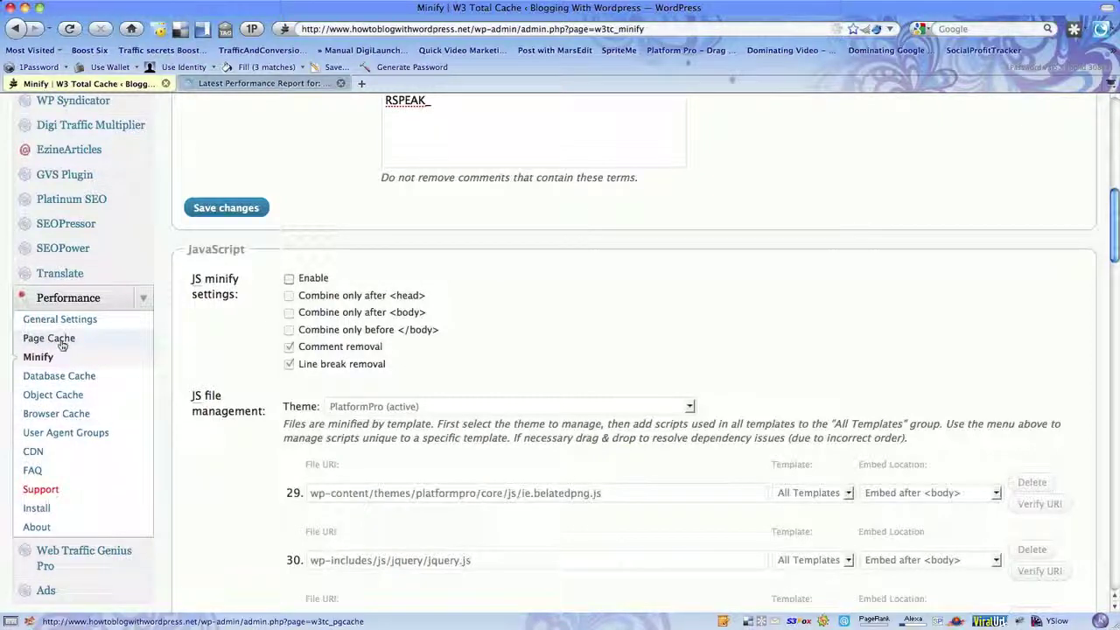
left_click(49, 417)
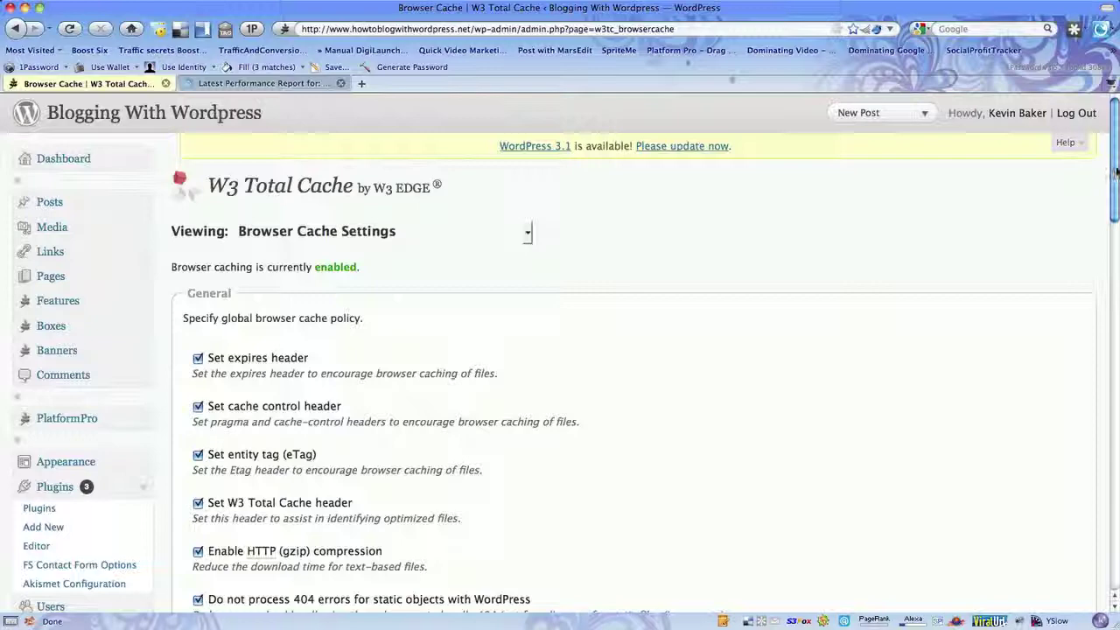
scroll(527, 257, "down", 3)
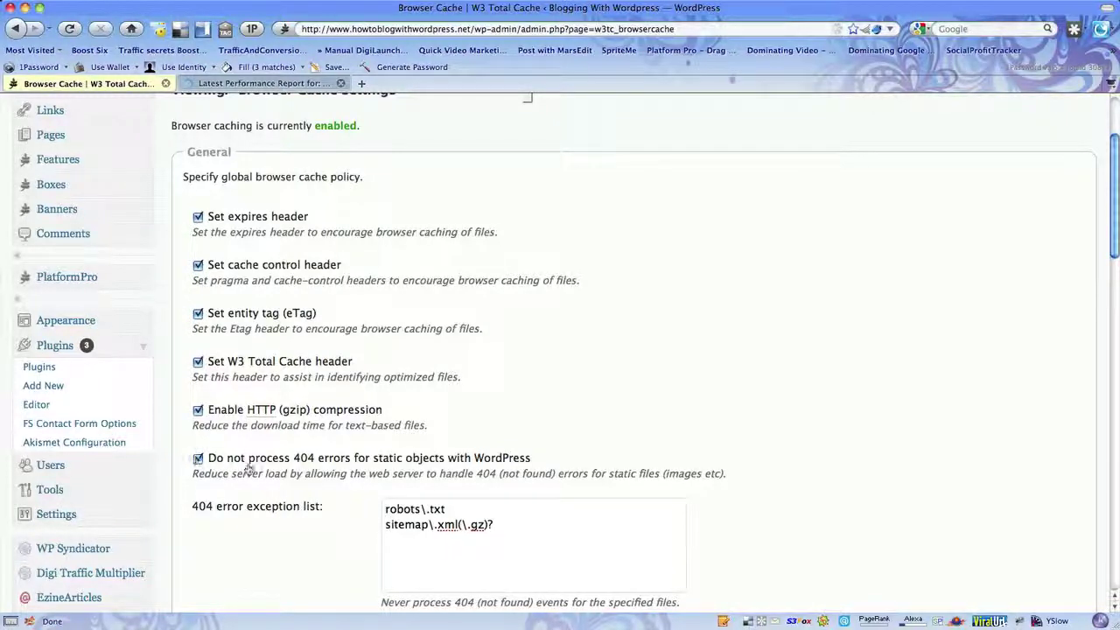
scroll(248, 468, "down", 1)
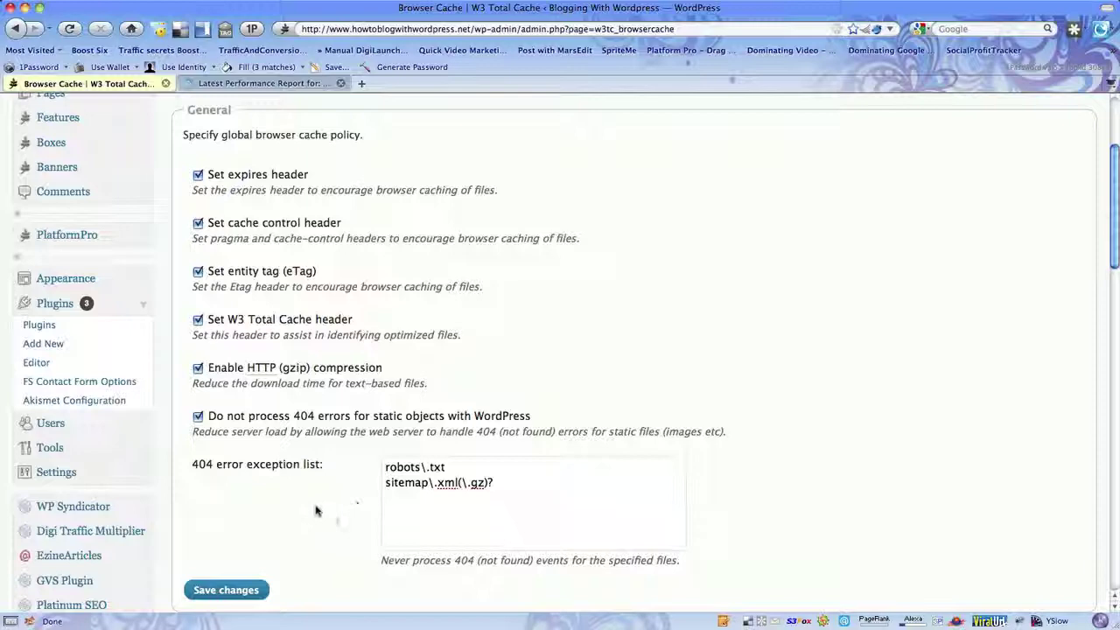
Step: Choose "cache with max-age" as the Cache Control policy for Cascading Style Sheets & JavaScript
scroll(315, 510, "down", 5)
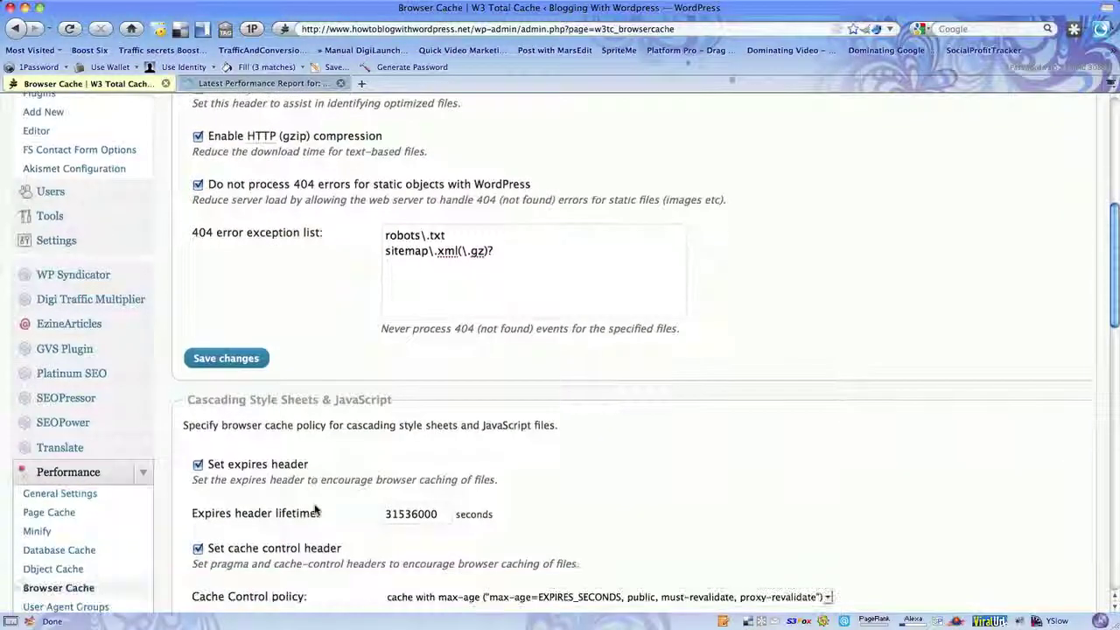
scroll(316, 510, "down", 2)
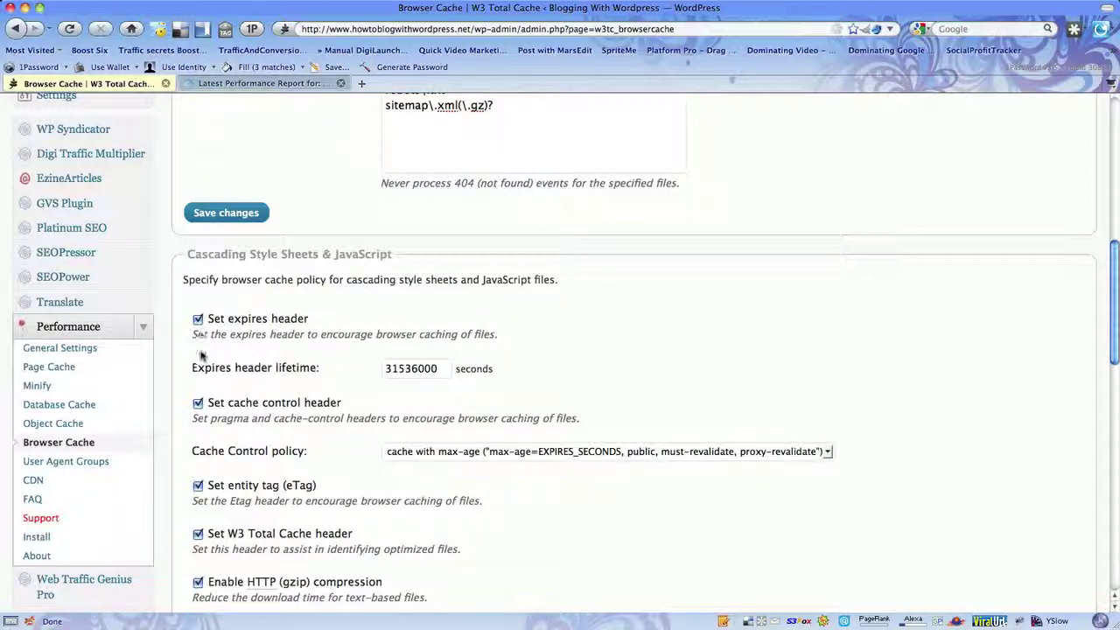
scroll(202, 418, "down", 2)
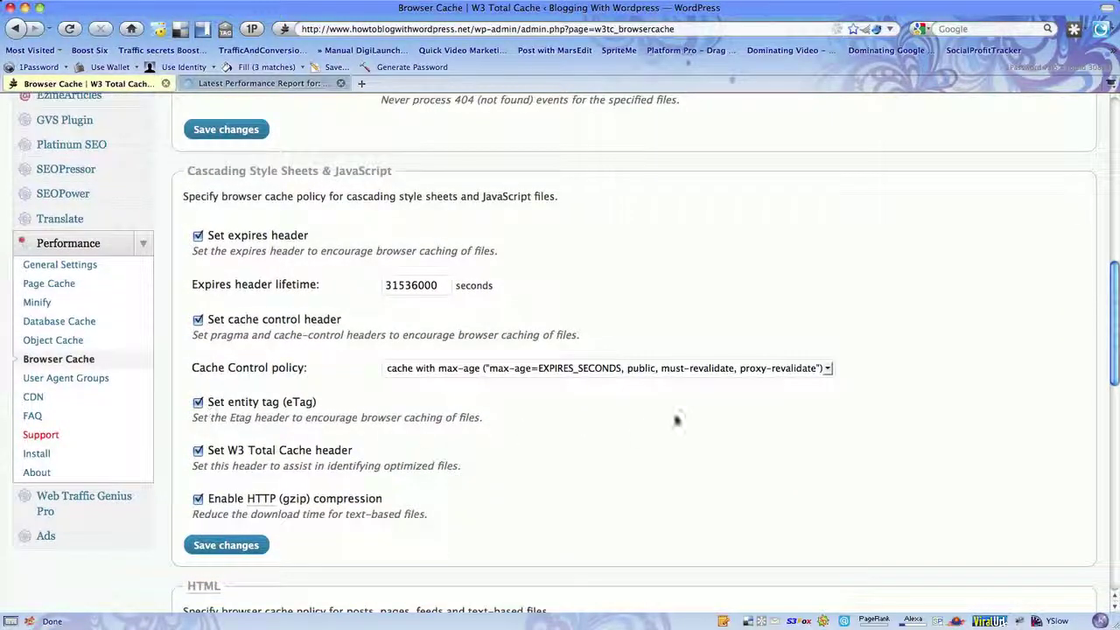
left_click(827, 369)
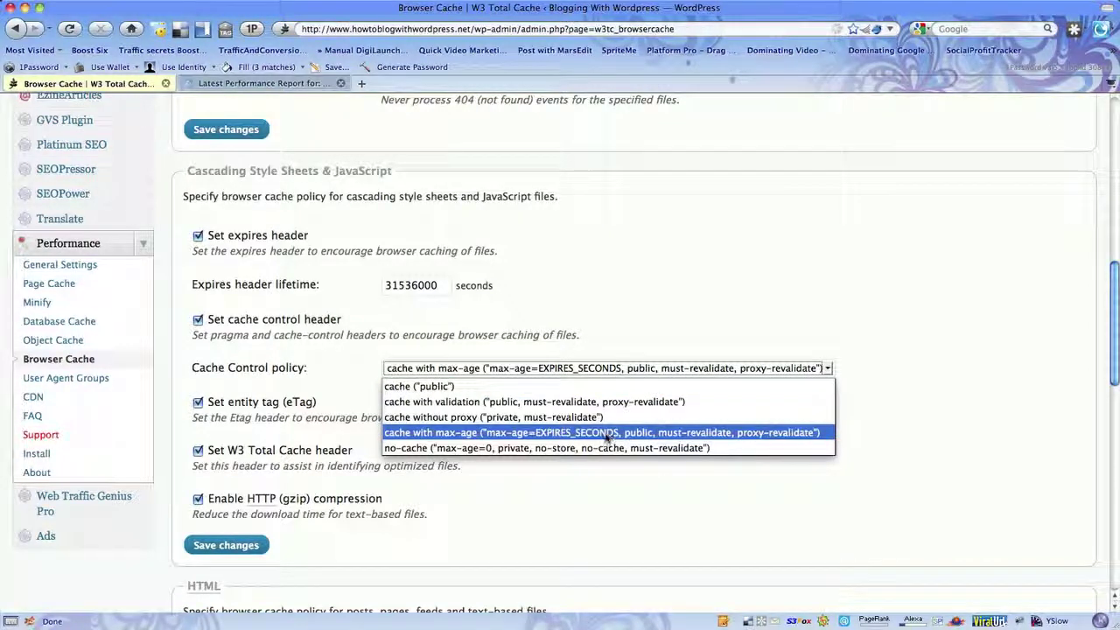
left_click(449, 432)
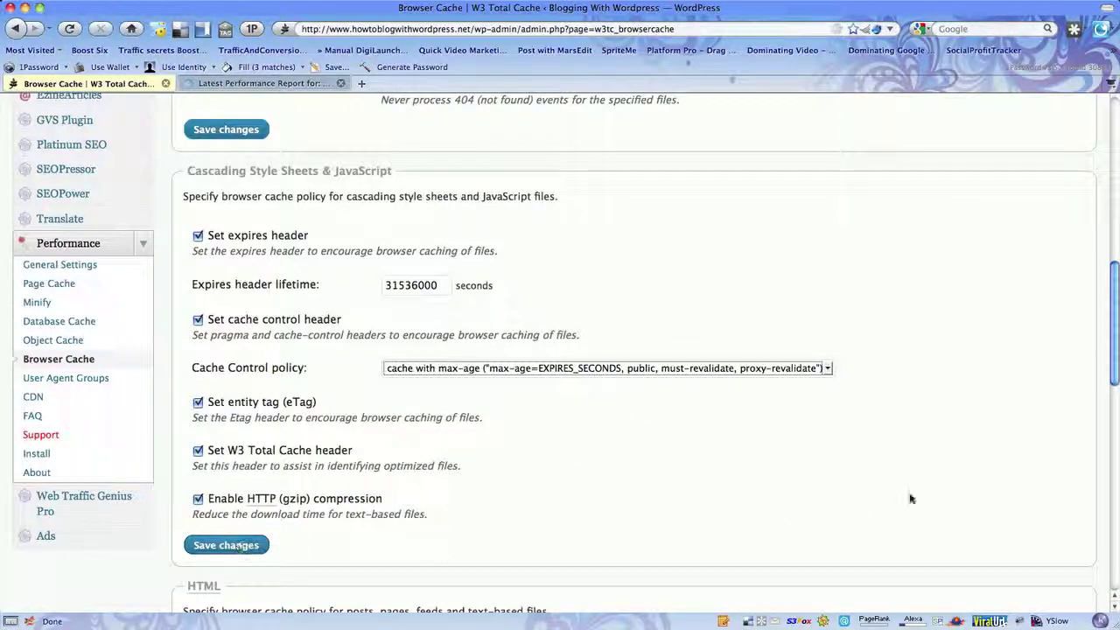
Step: Review the HTML and Media & Other Files cache policies and compare their expires header lifetimes with the CSS & JavaScript one
left_click_drag(1117, 300, 1116, 376)
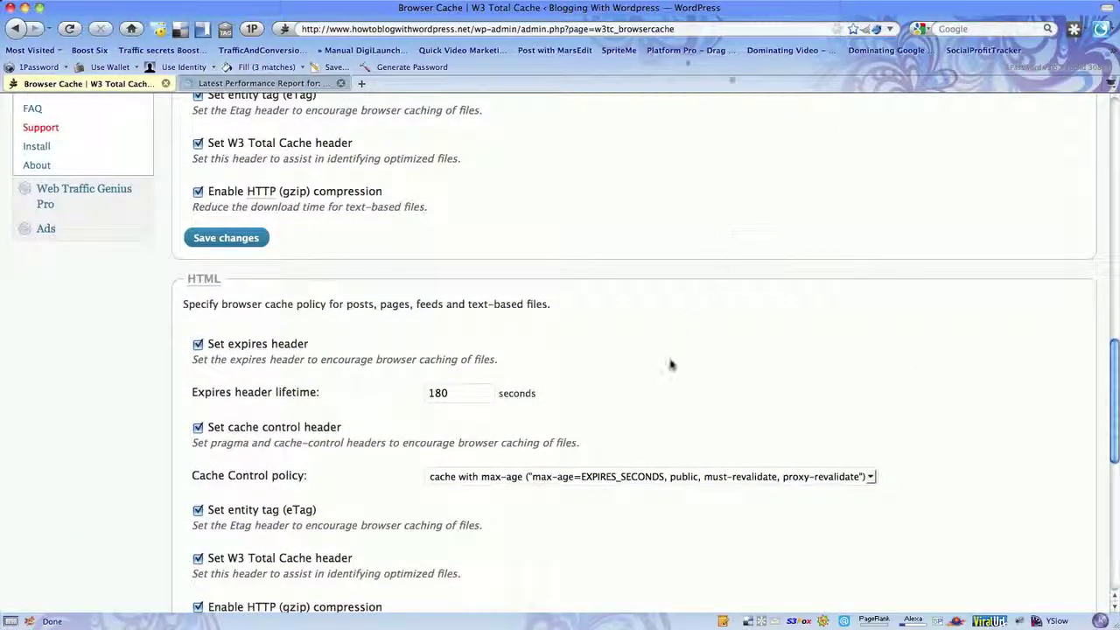
left_click_drag(1111, 378, 1114, 496)
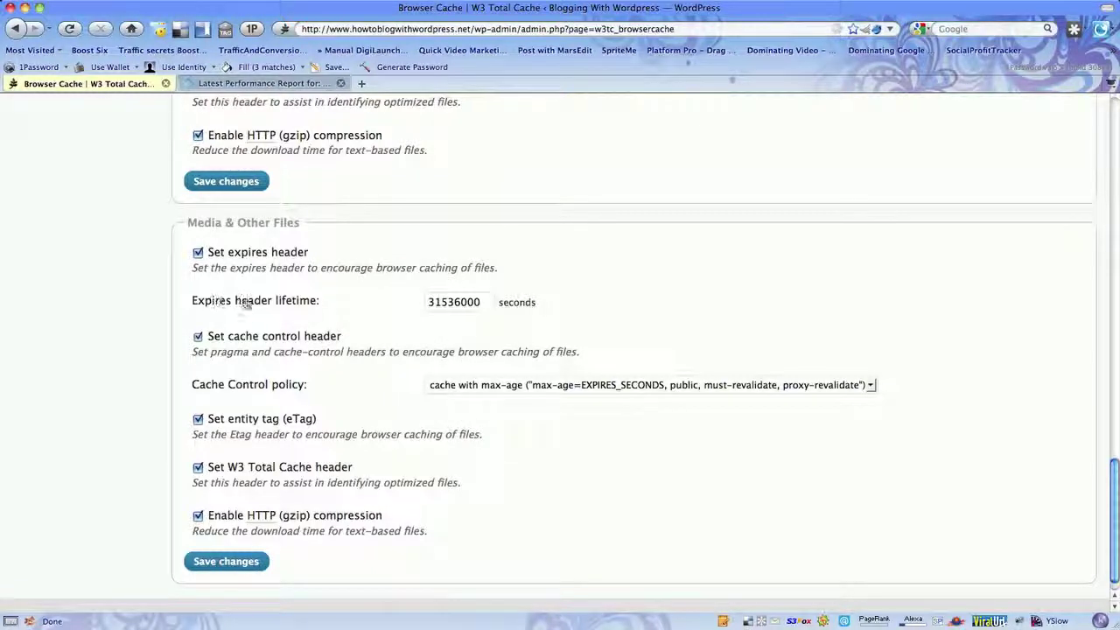
left_click_drag(430, 302, 481, 302)
scroll(598, 332, "down", 6)
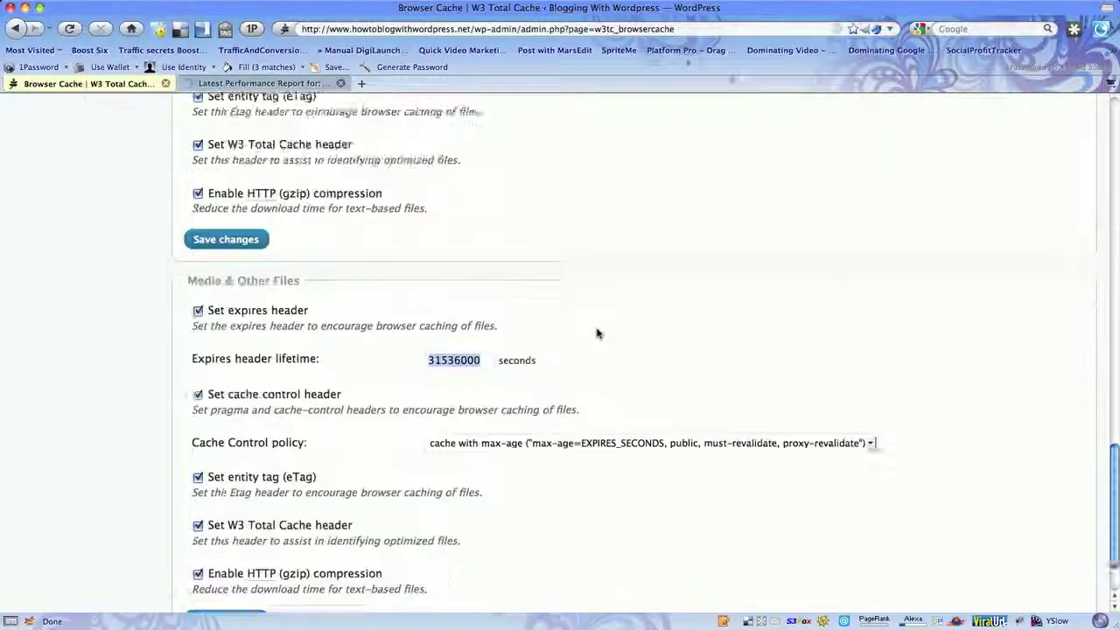
scroll(598, 332, "up", 1)
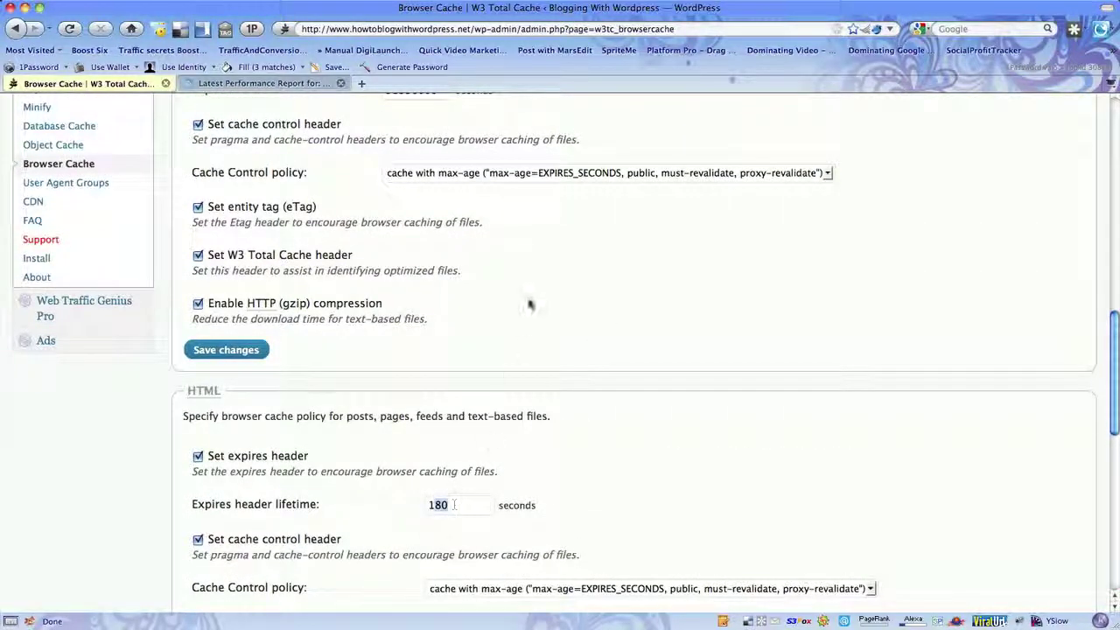
scroll(527, 305, "up", 3)
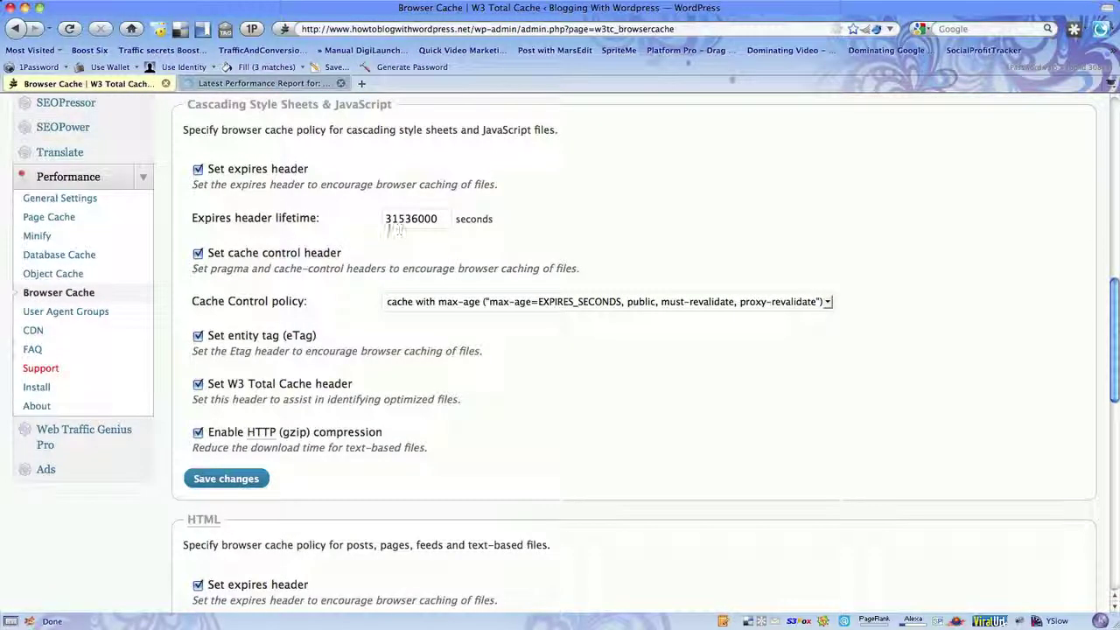
left_click_drag(387, 222, 445, 220)
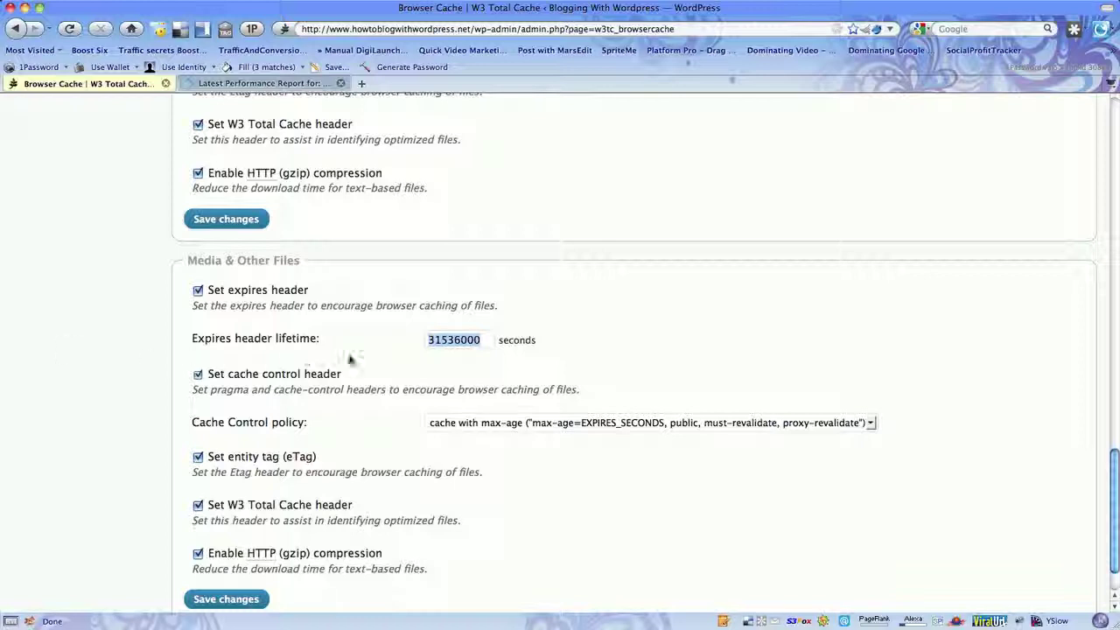
left_click(398, 359)
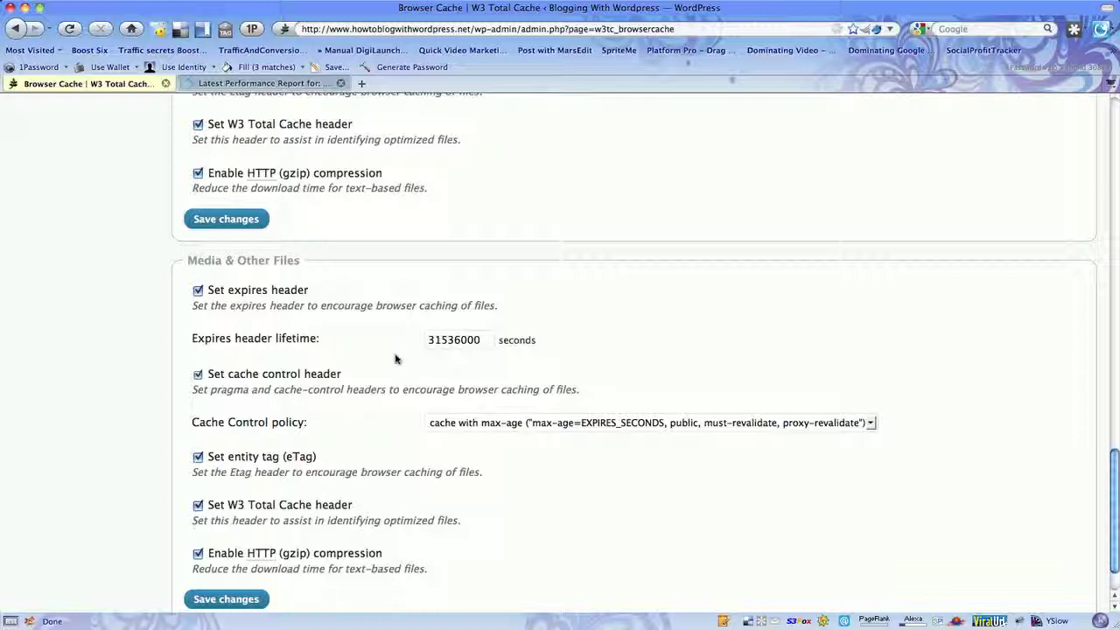
scroll(394, 359, "down", 2)
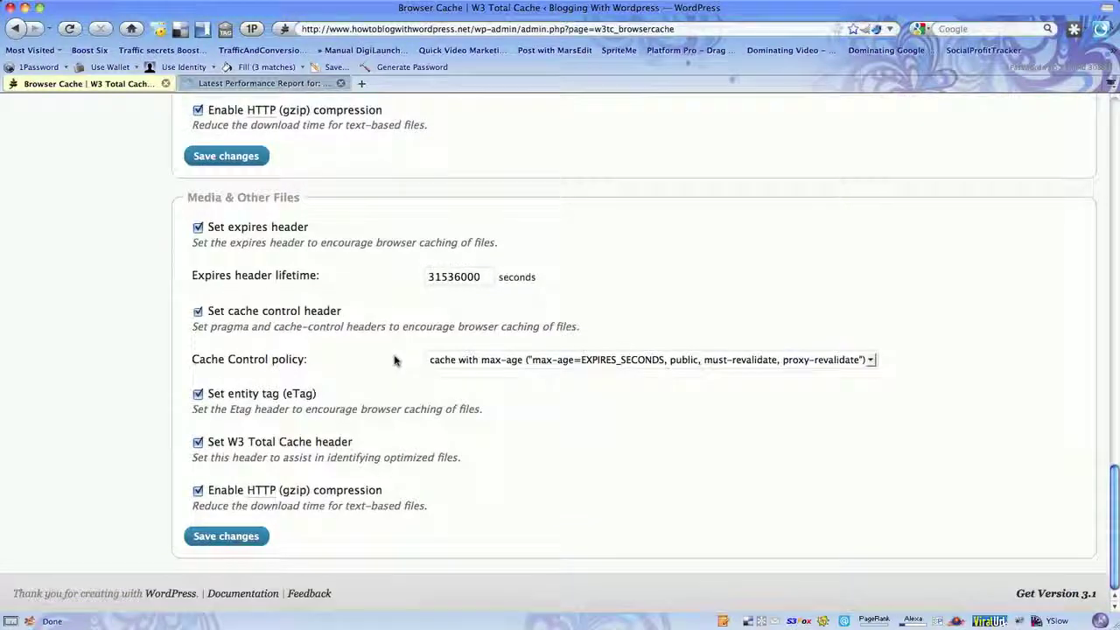
scroll(395, 358, "up", 10)
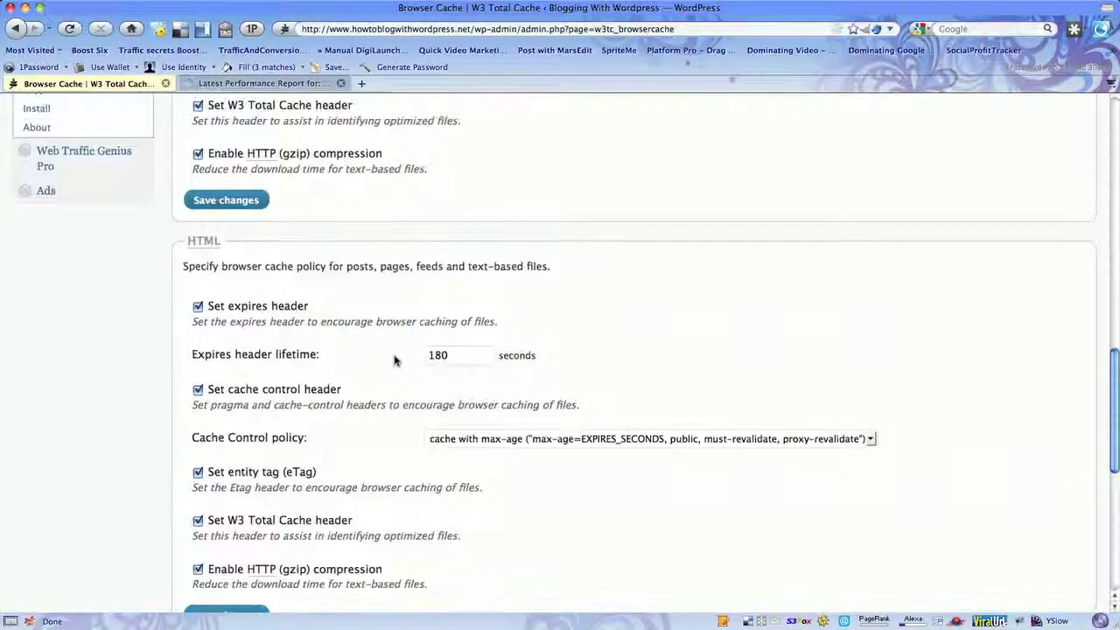
scroll(395, 359, "up", 8)
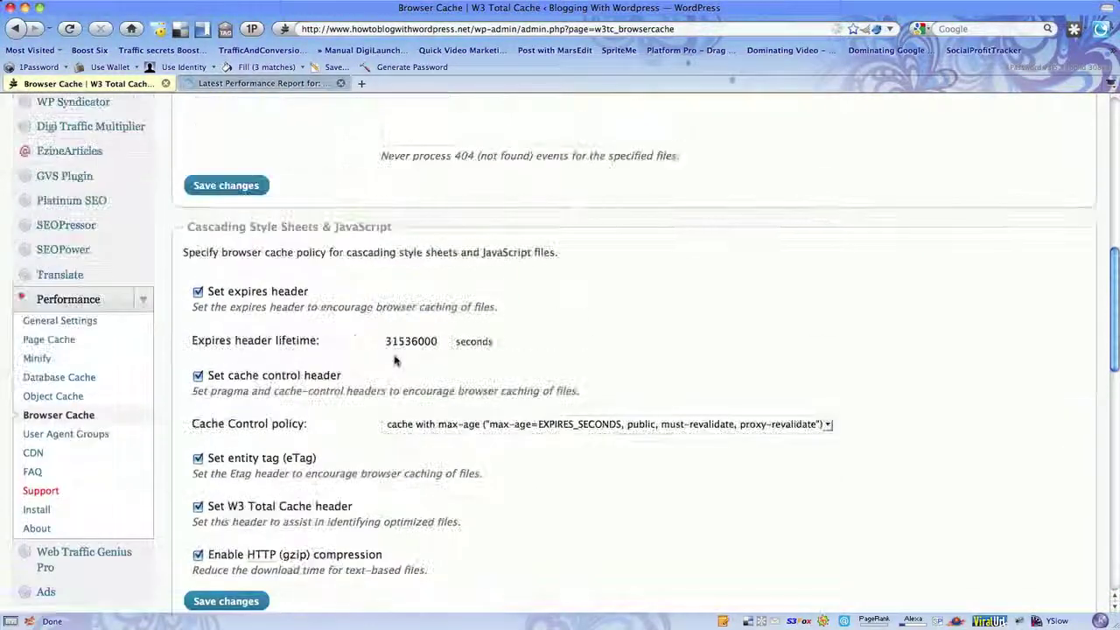
scroll(394, 359, "up", 14)
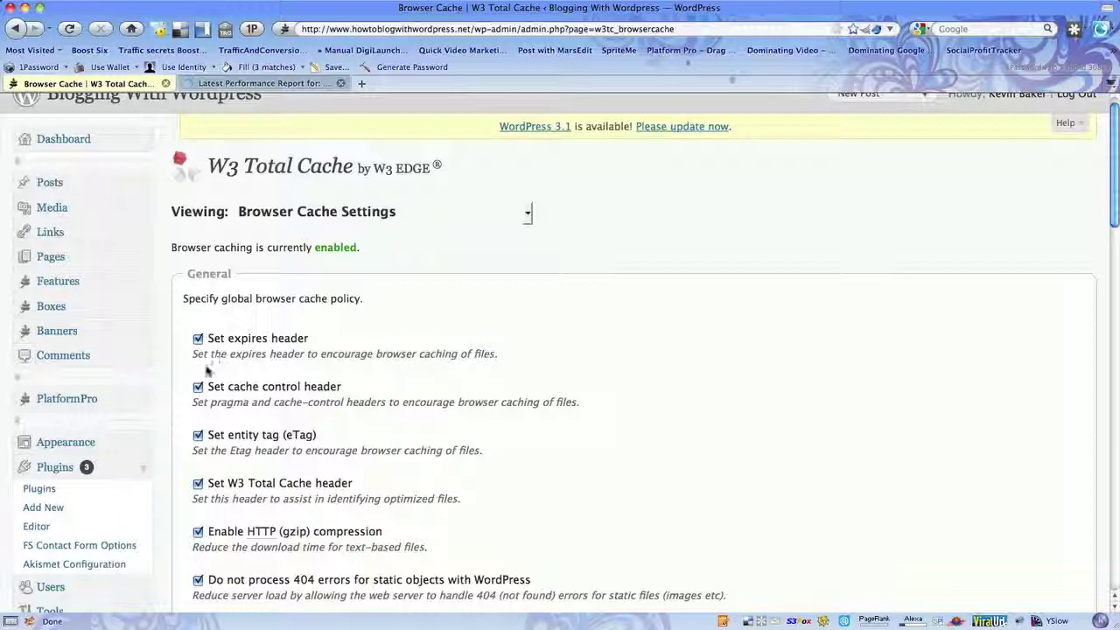
Step: Switch to the GTmetrix report, re-test the blog's page and check the page load time in the new summary
left_click(276, 84)
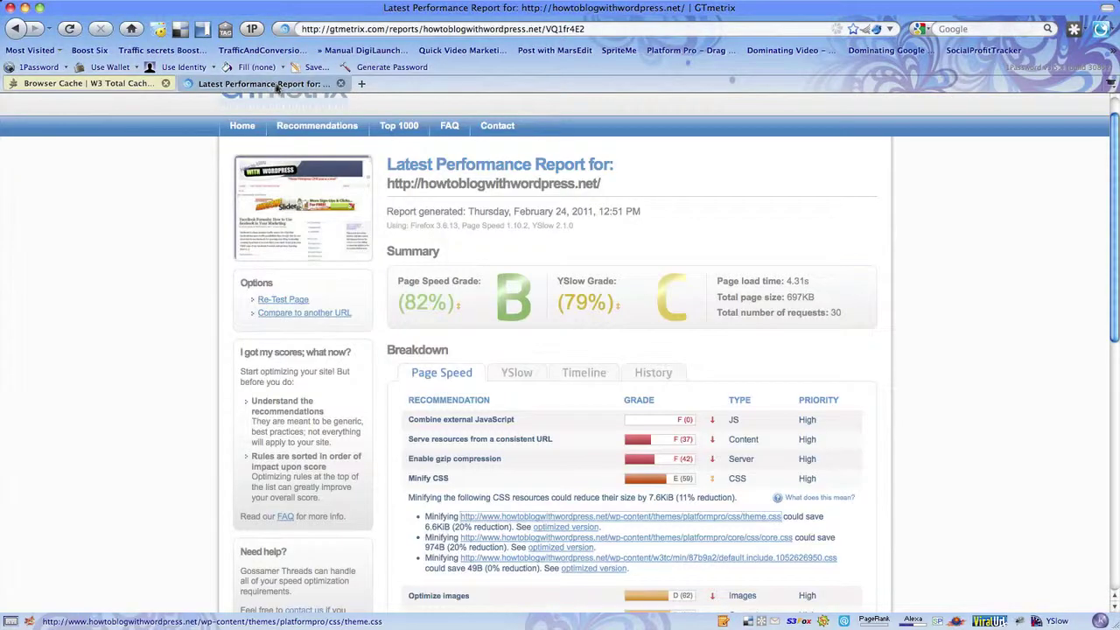
left_click(280, 301)
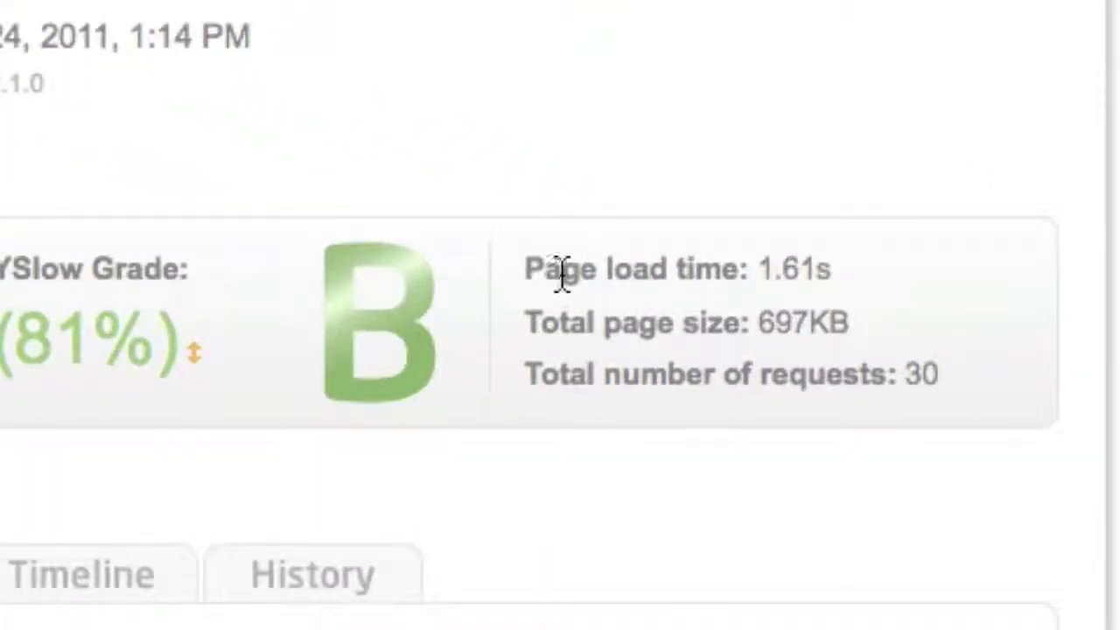
left_click_drag(522, 268, 846, 283)
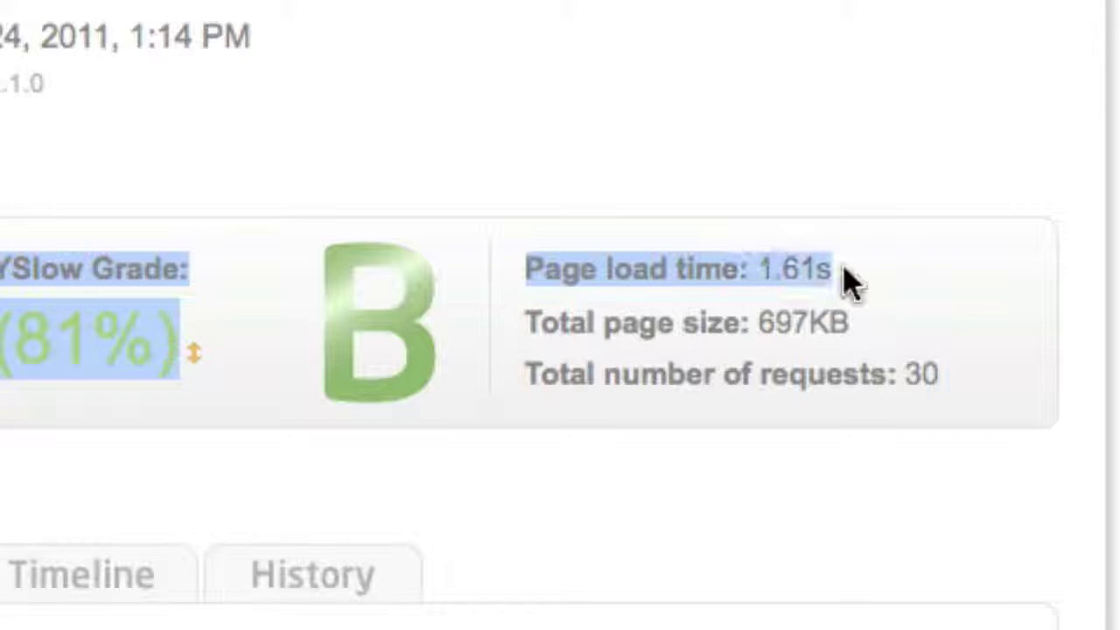
left_click(846, 283)
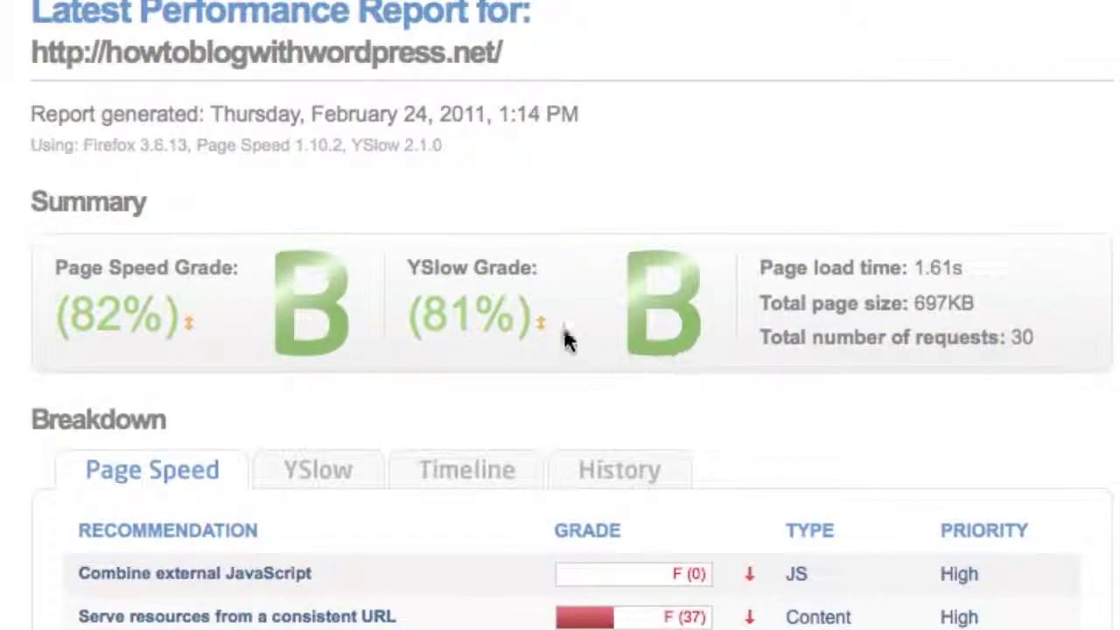
Step: Examine the page load time, total page size and total number of requests in the new GTmetrix report summary
mouse_move(550, 337)
left_click_drag(758, 262, 968, 271)
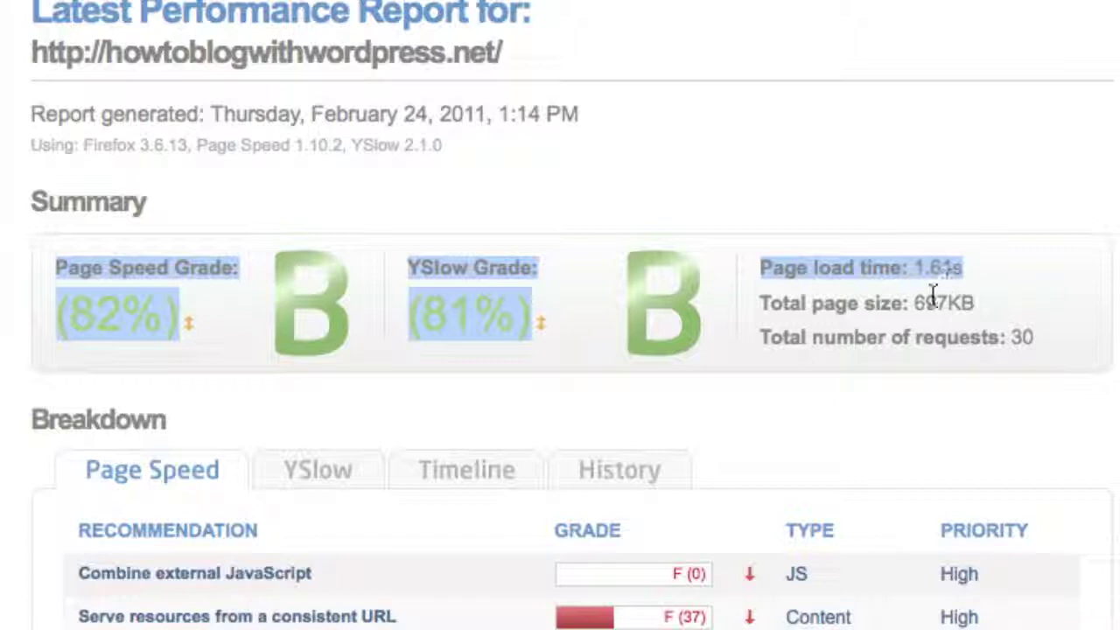
left_click_drag(760, 302, 989, 311)
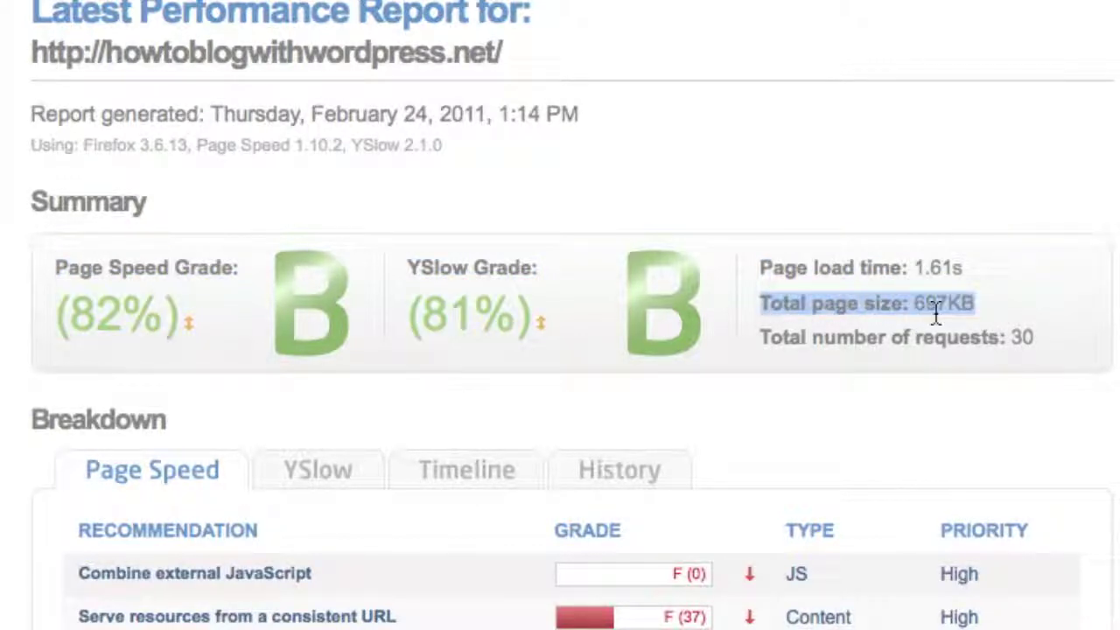
left_click_drag(759, 337, 1093, 345)
left_click(1093, 345)
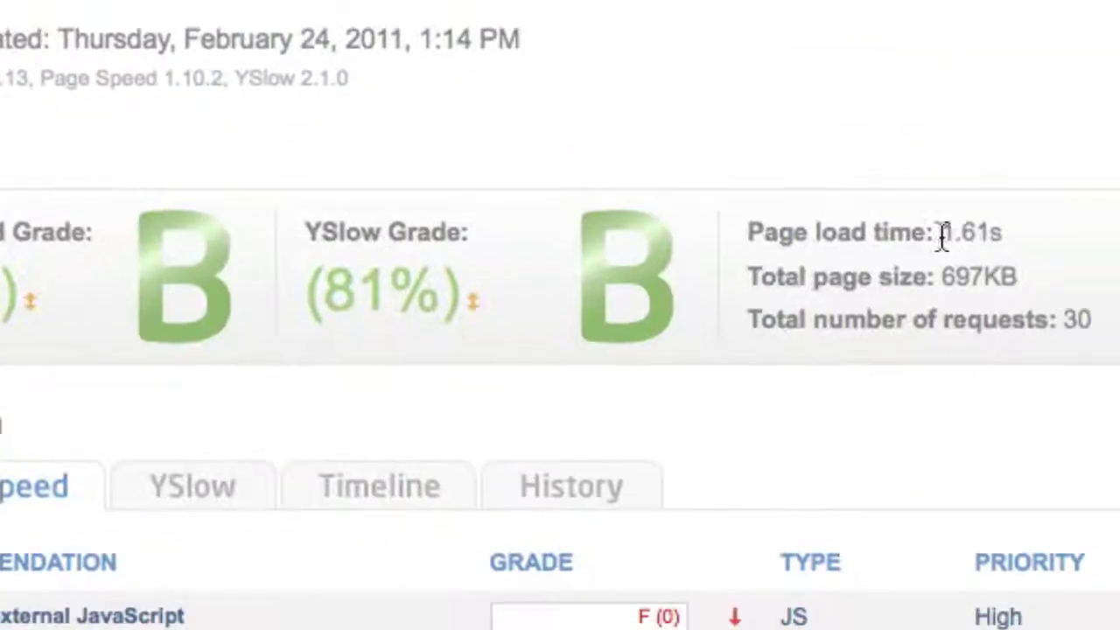
left_click_drag(940, 232, 1013, 230)
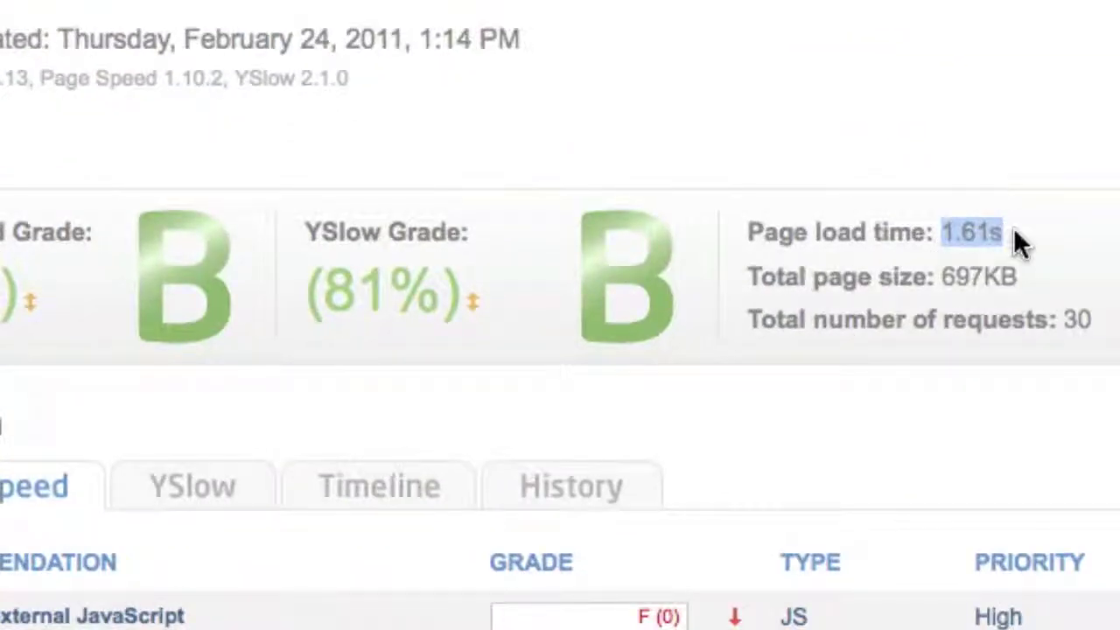